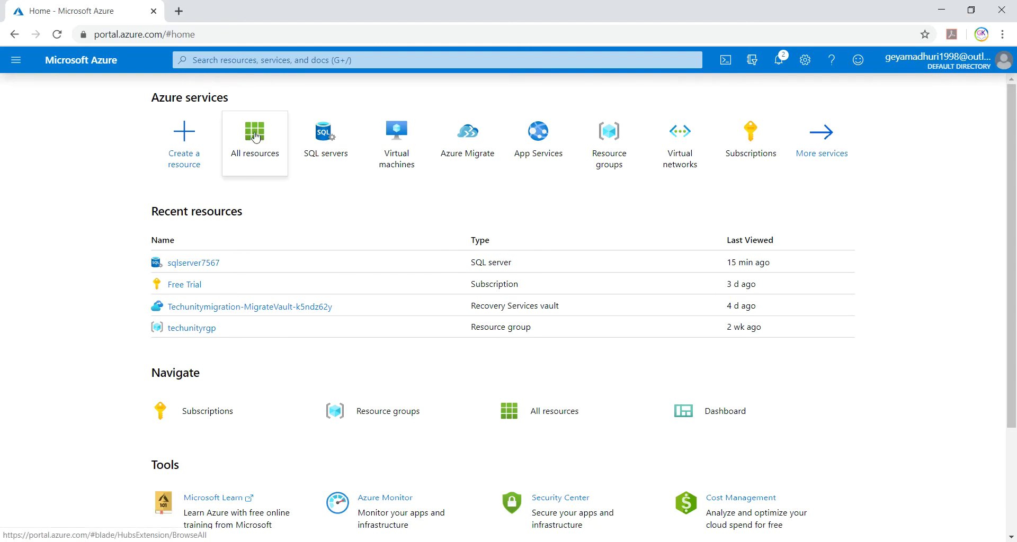
- From All resources, search 'sql' and go to the still-empty SQL servers page
left_click(243, 134)
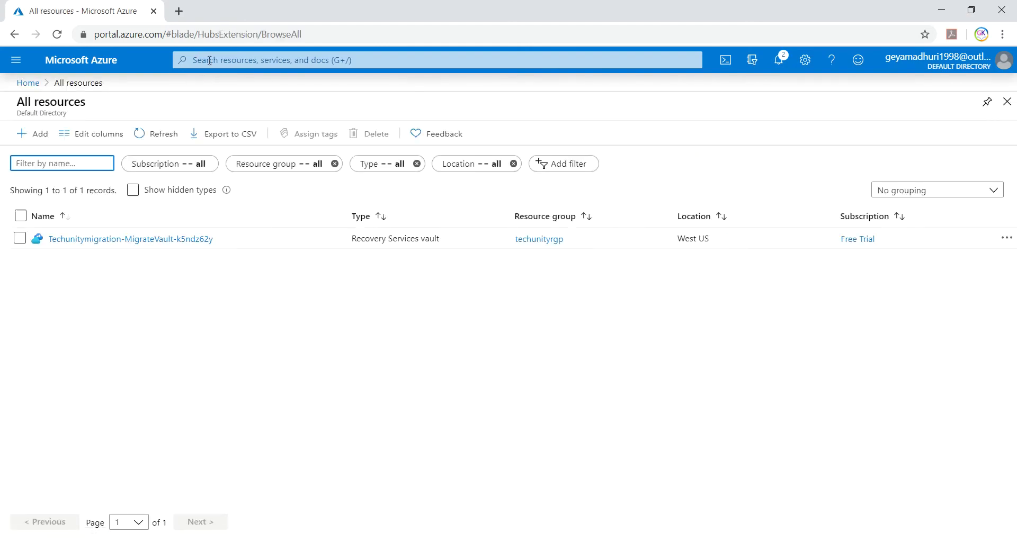
left_click(180, 60)
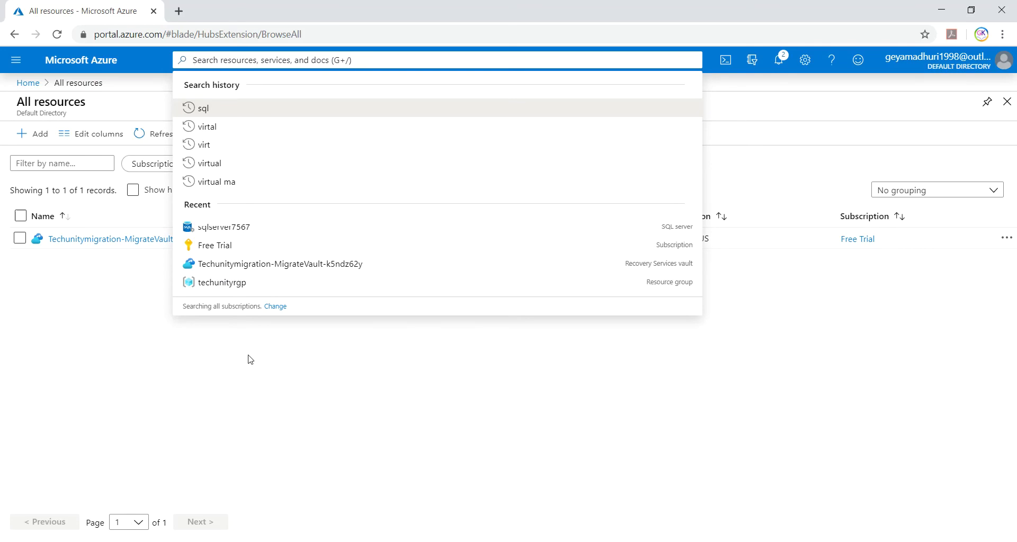
type("sql")
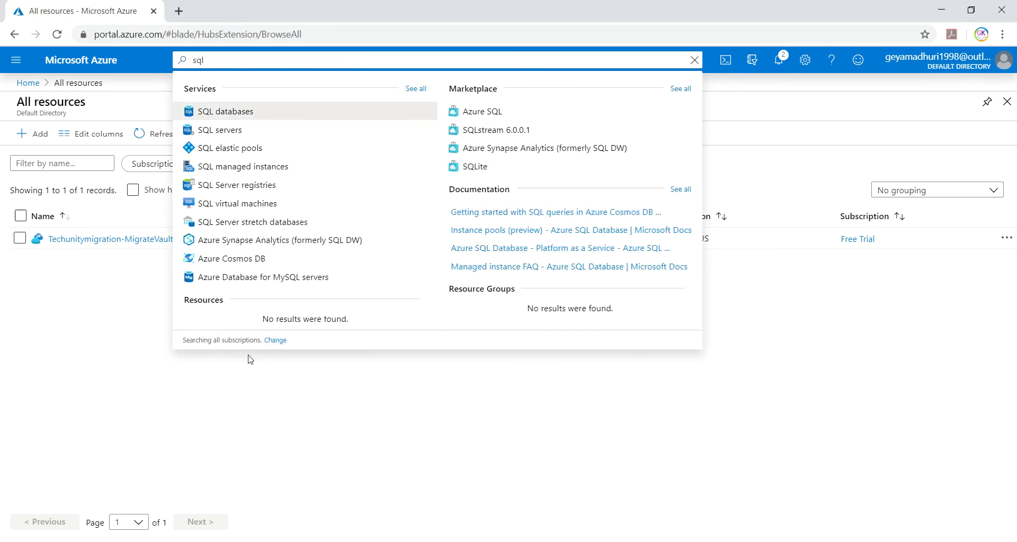
left_click(233, 132)
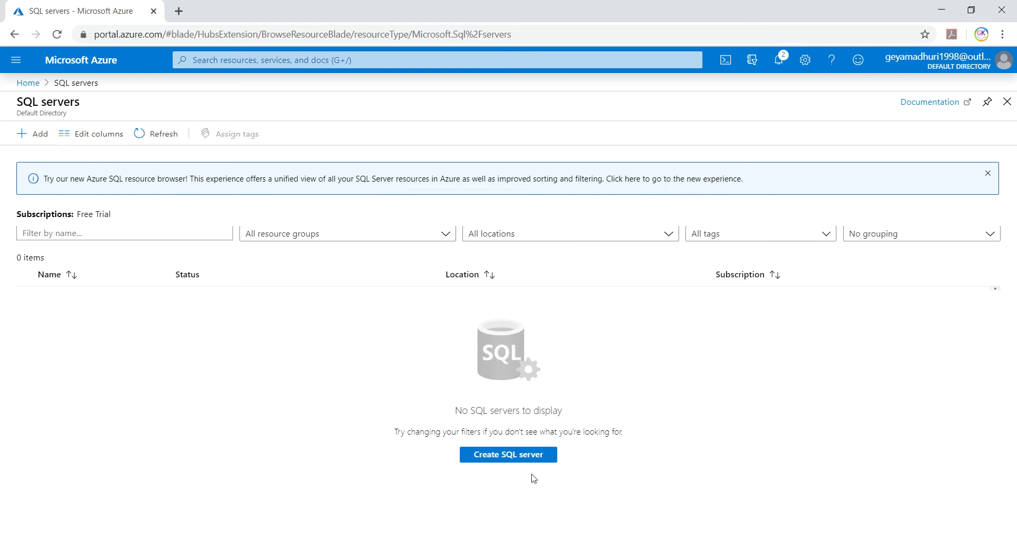
- Start a new SQL server on the Free Trial subscription in resource group db
left_click(45, 139)
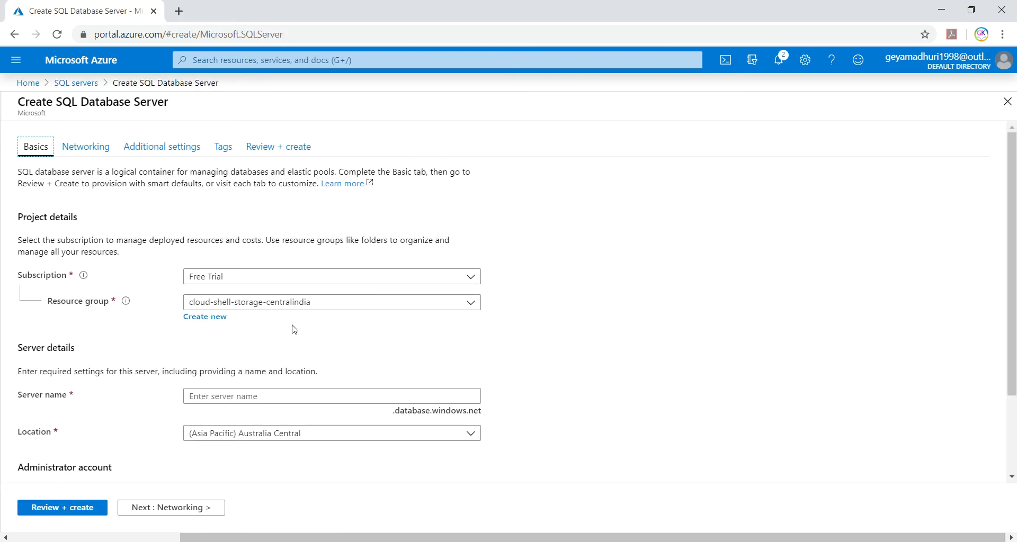
left_click(422, 277)
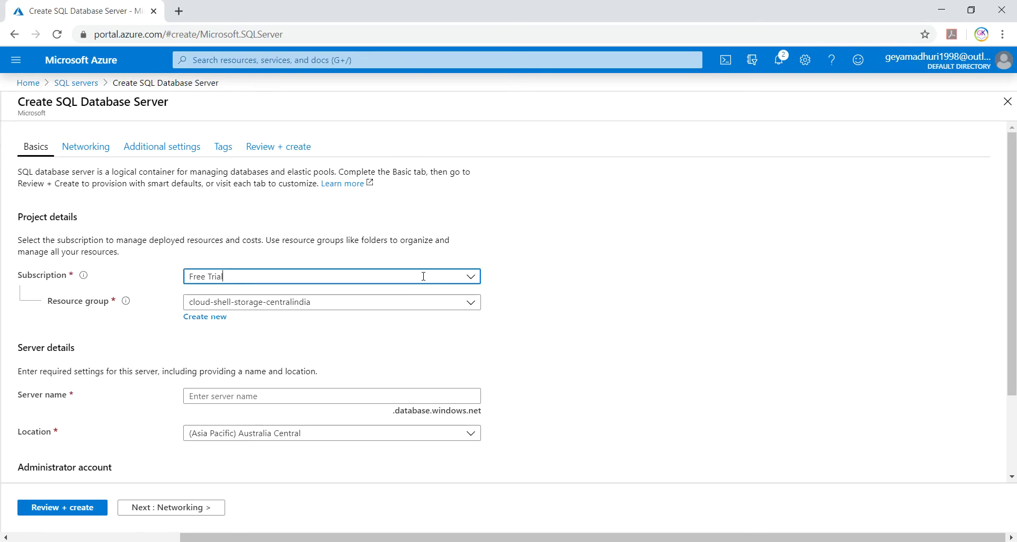
left_click(301, 301)
left_click(382, 302)
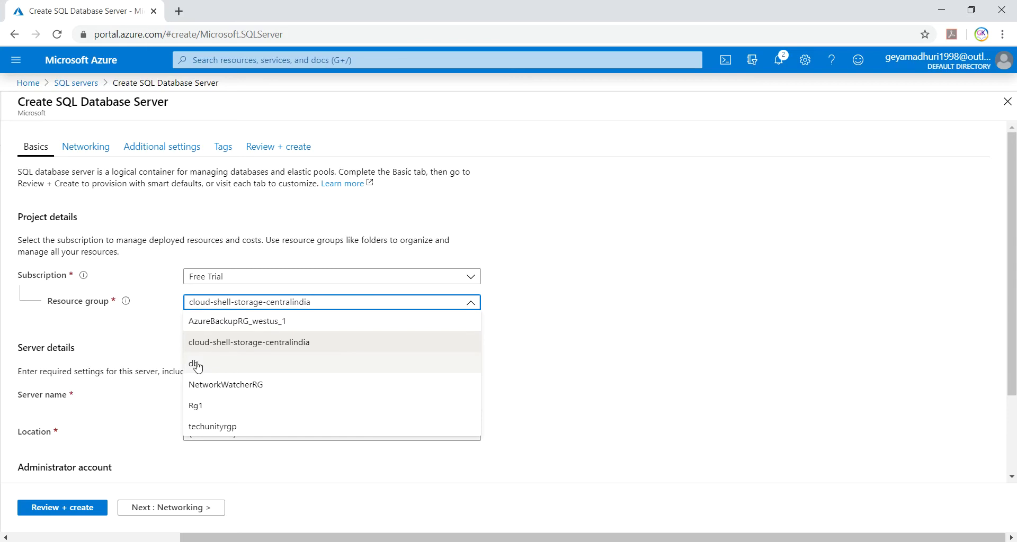
left_click(197, 366)
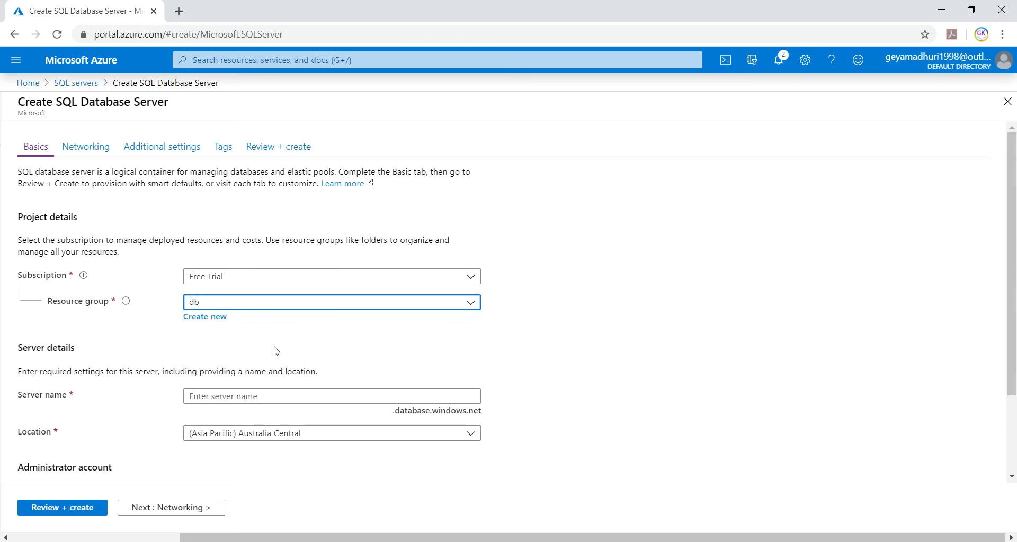
scroll(274, 351, "down", 2)
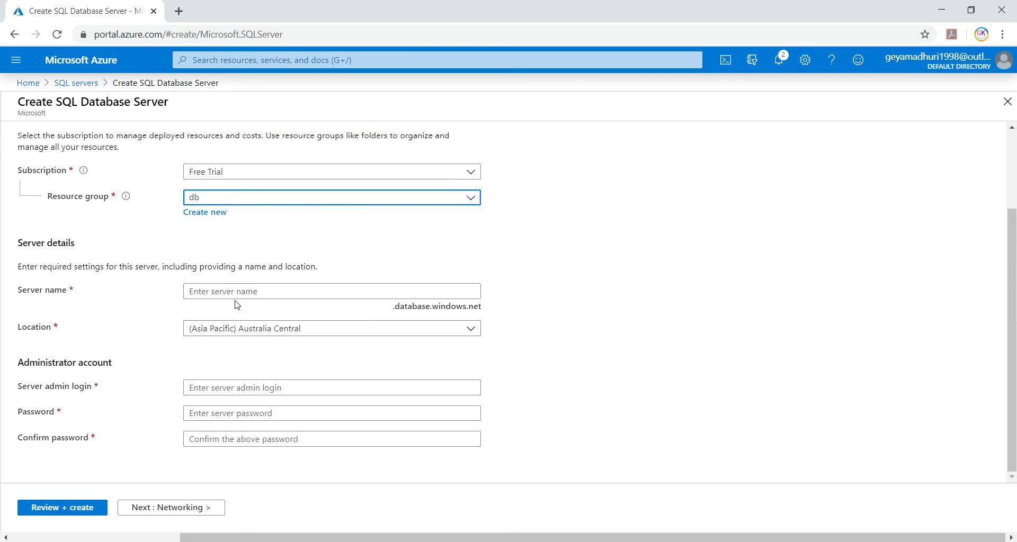
- Enter the draft server name 'Sqlsd b34543' and open the browser developer tools
left_click(370, 291)
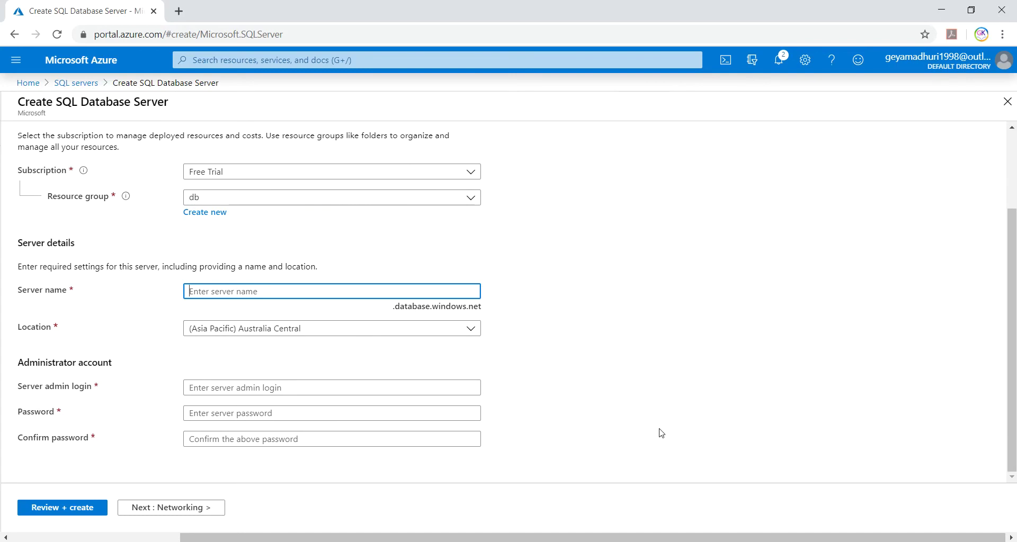
type("Sq")
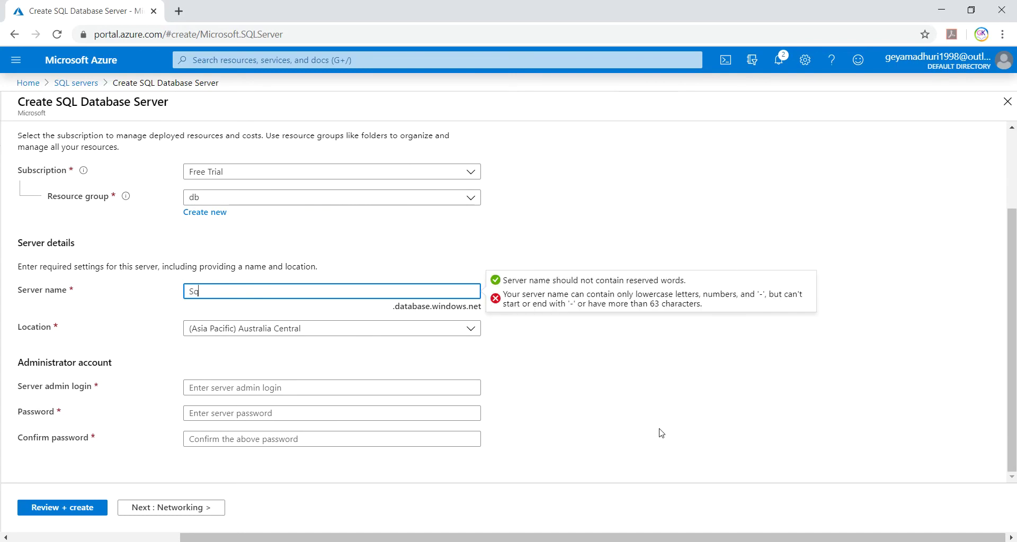
type("lserver34543")
key("BackSpace")
key("BackSpace")
key("BackSpace")
key("BackSpace")
key("BackSpace")
type("d b")
key("ctrl+shift+i")
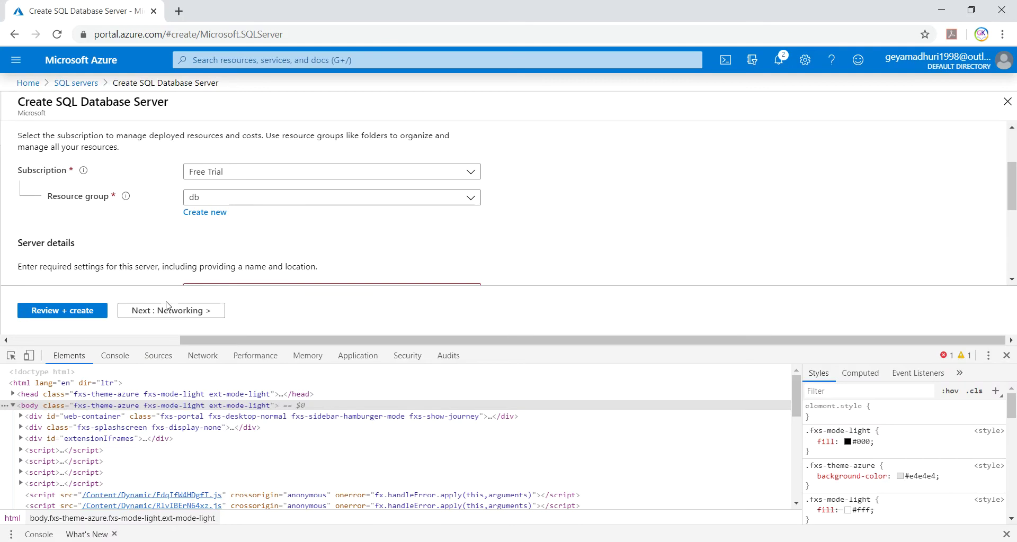
- Close the developer tools and correct the server name to 'sqlsdb34543', which is available
left_click(836, 253)
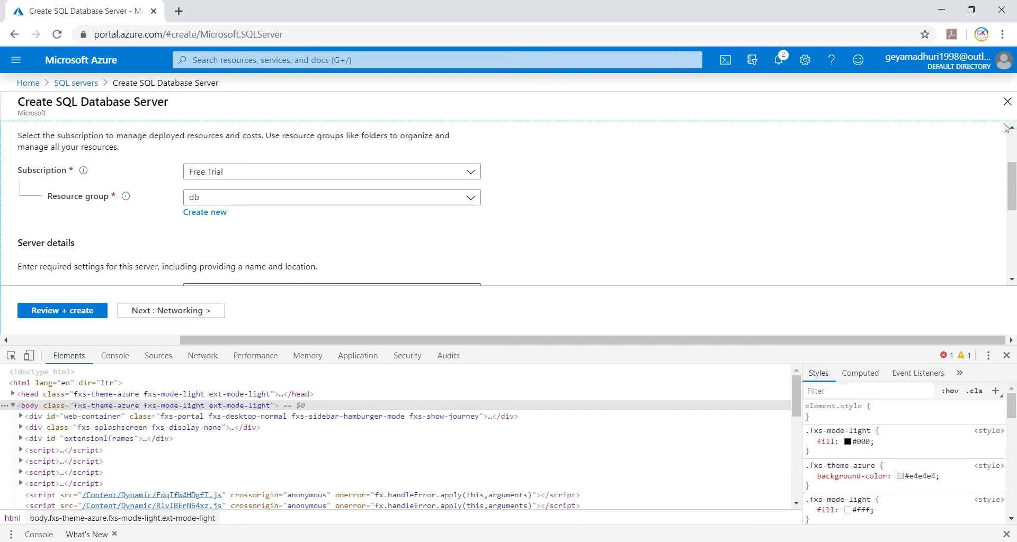
left_click(1007, 356)
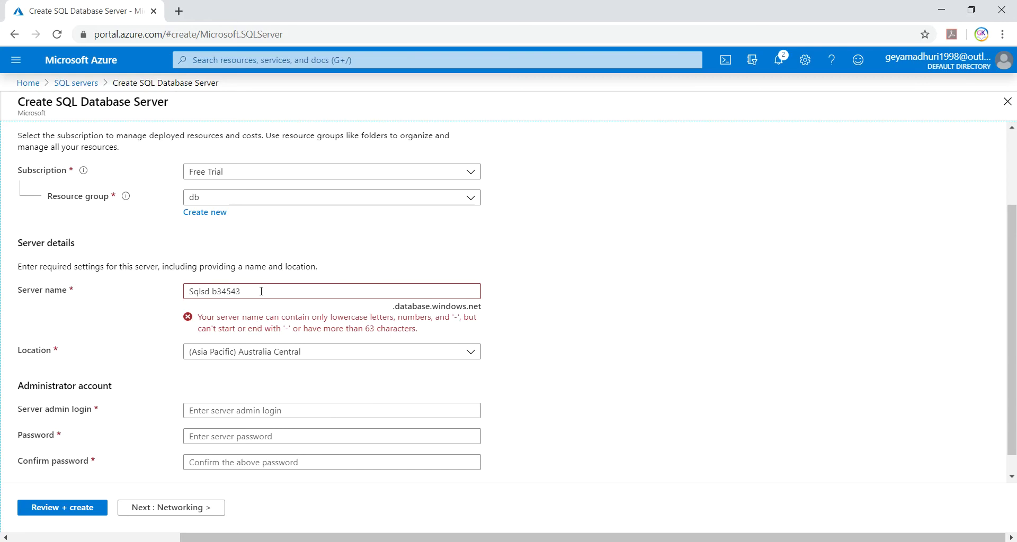
left_click(257, 291)
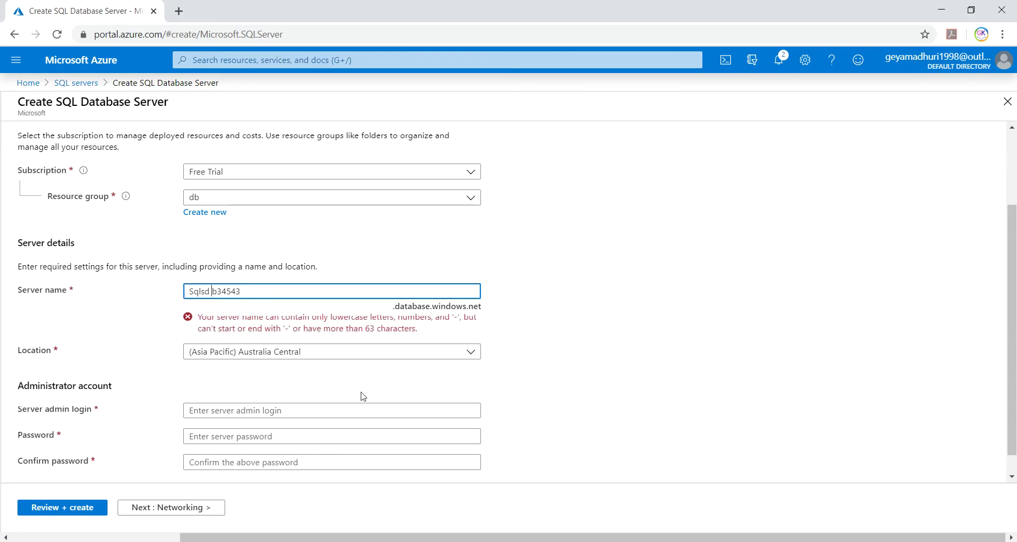
key("BackSpace")
key("BackSpace")
type("s")
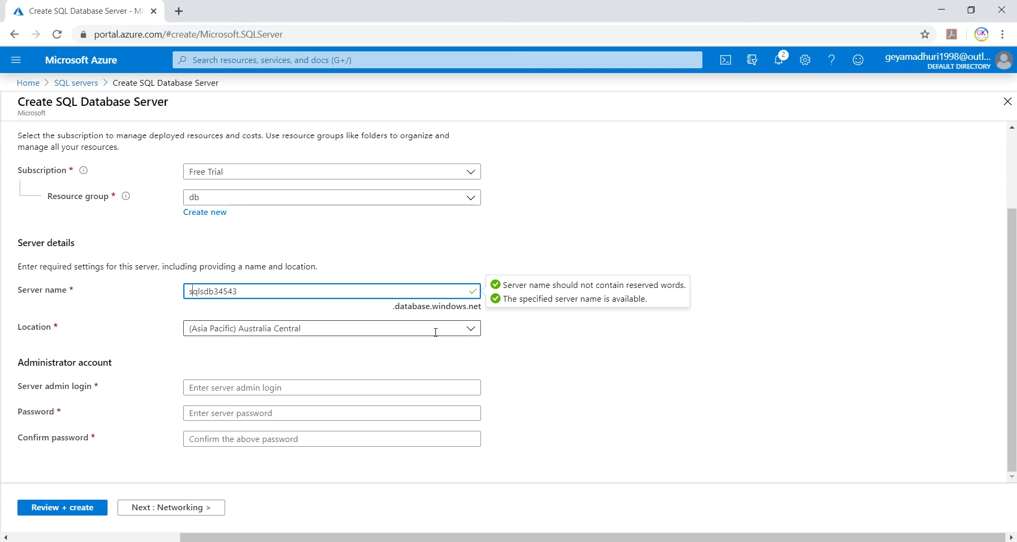
- Set the server location to (US) West US
left_click(469, 333)
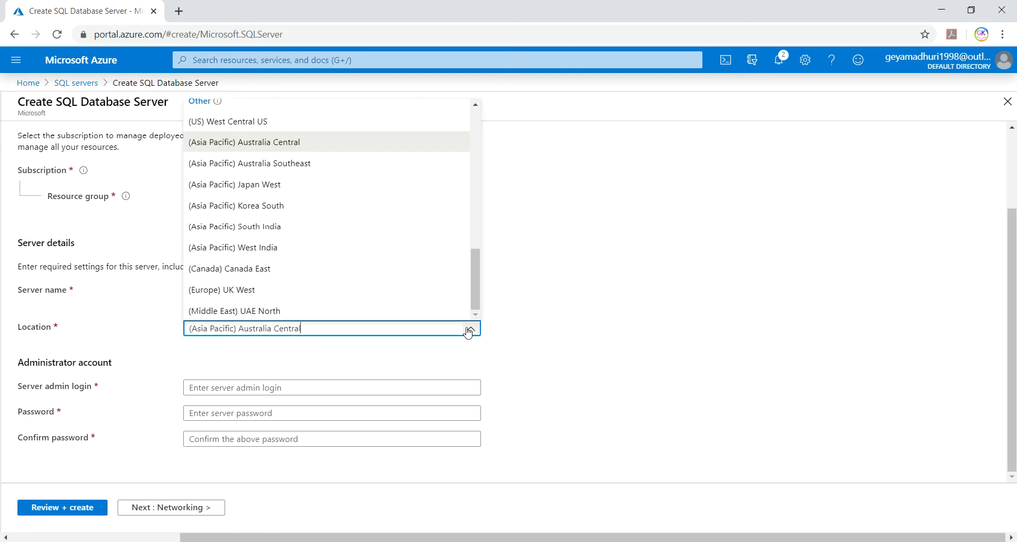
scroll(315, 260, "up", 1)
scroll(316, 260, "up", 8)
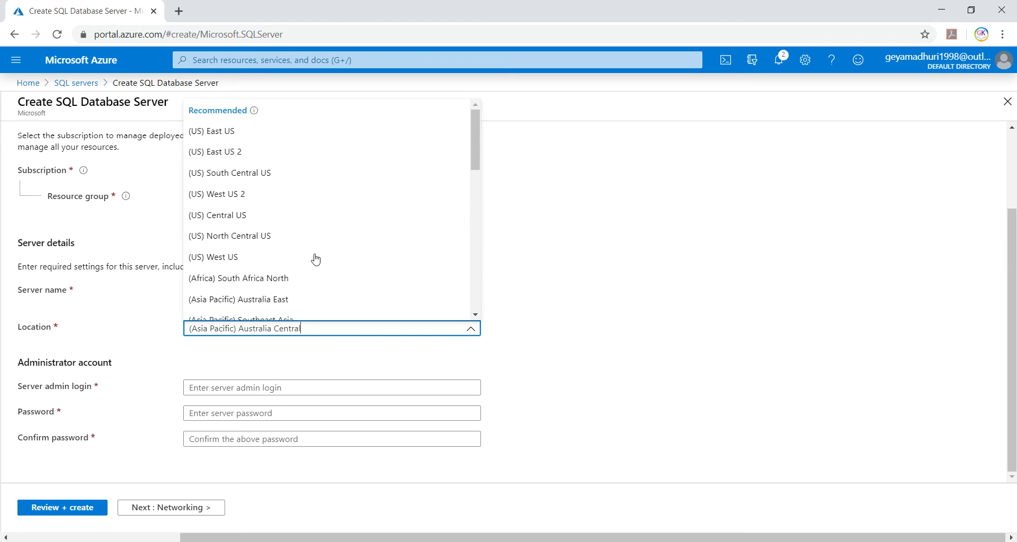
left_click(217, 258)
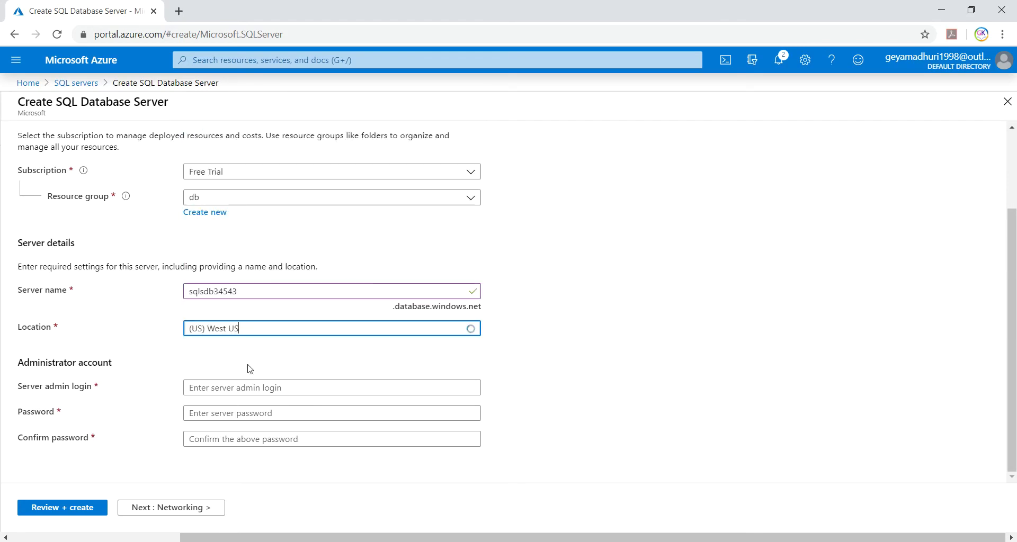
- Paste the saved server admin login from the notes into the form
left_click(199, 387)
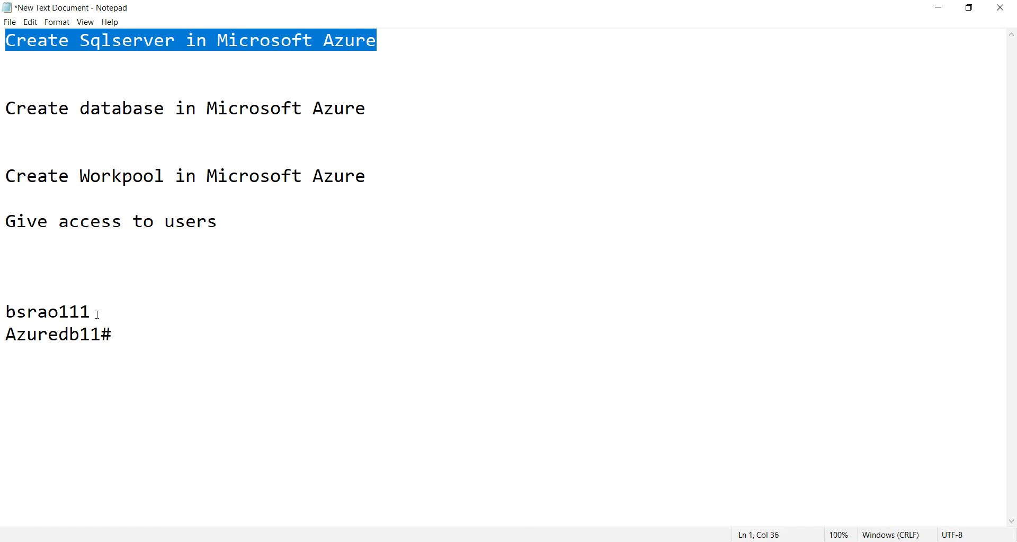
left_click_drag(98, 314, 5, 312)
key("ctrl+c")
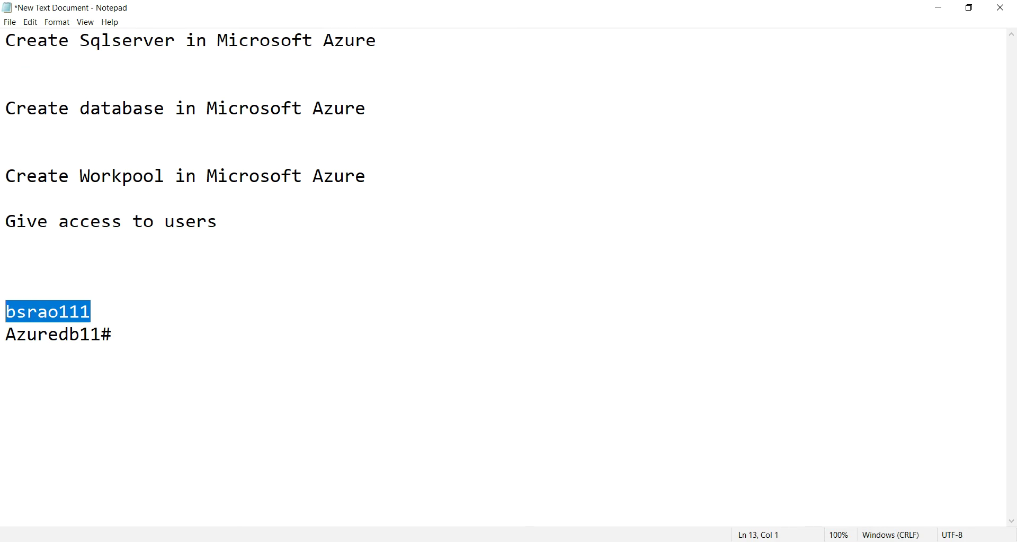
mouse_move(505, 541)
left_click(506, 541)
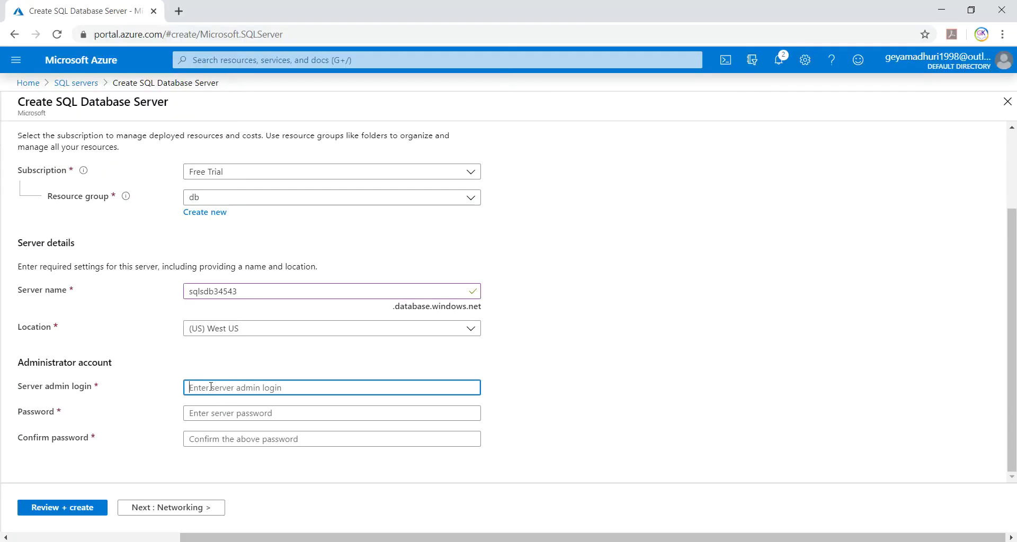
key("ctrl+v")
key("Tab")
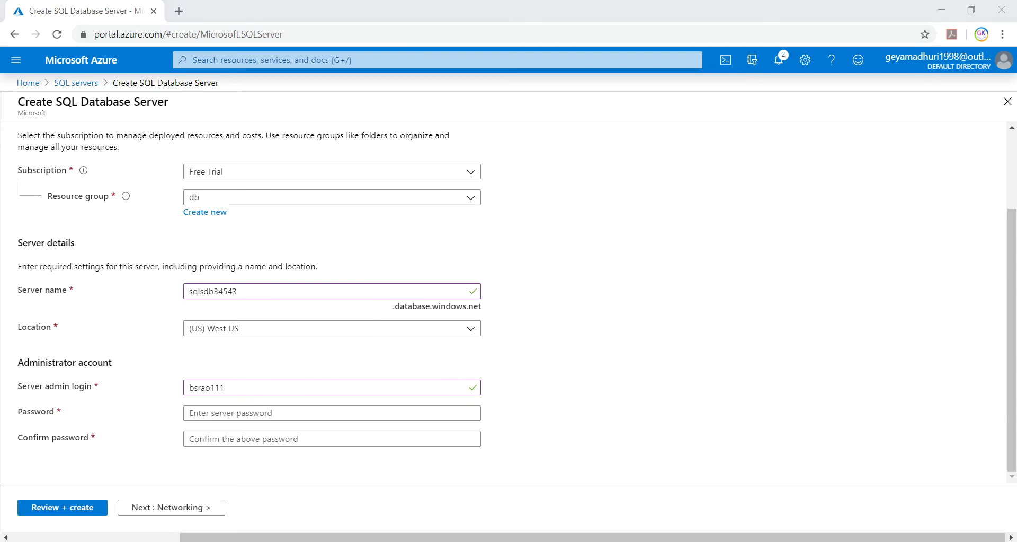
- Paste the saved admin password from the notes into Password and Confirm password
key("alt+Tab")
left_click_drag(117, 334, 5, 335)
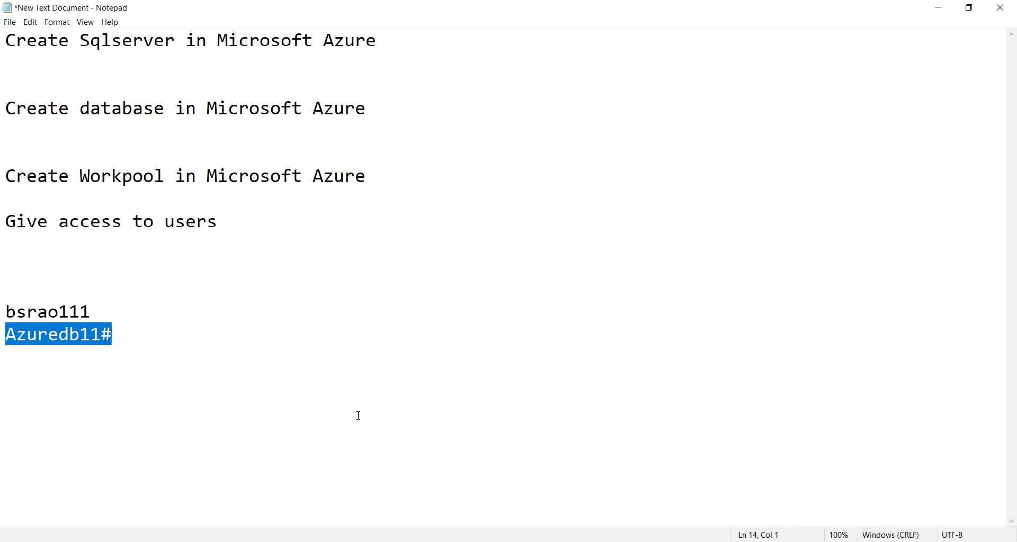
key("alt+Tab")
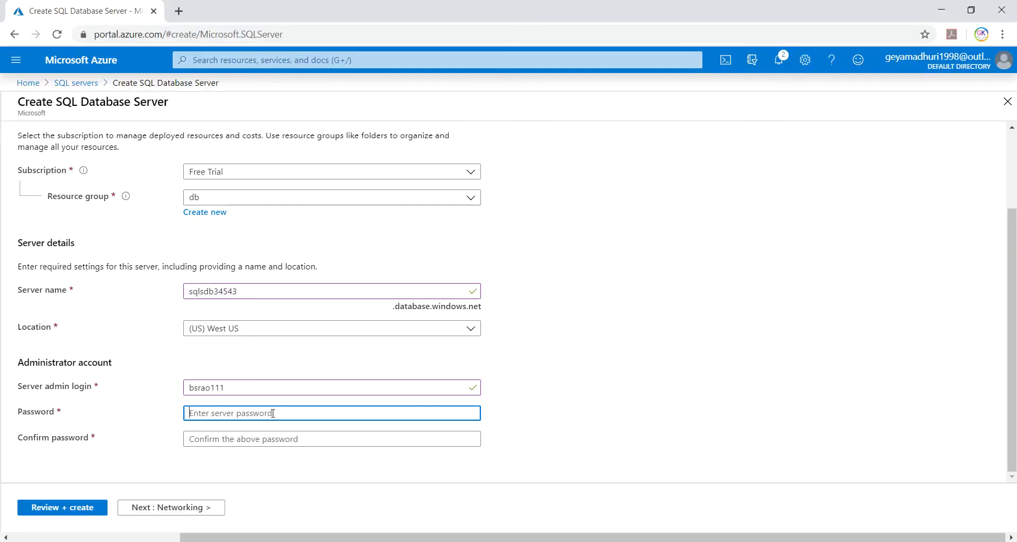
key("ctrl+v")
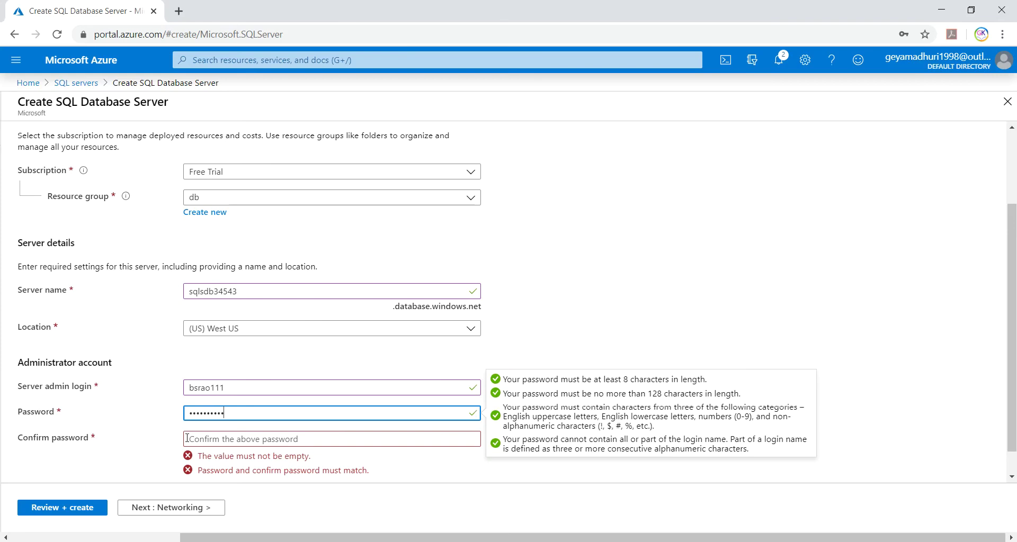
left_click(194, 437)
key("ctrl+v")
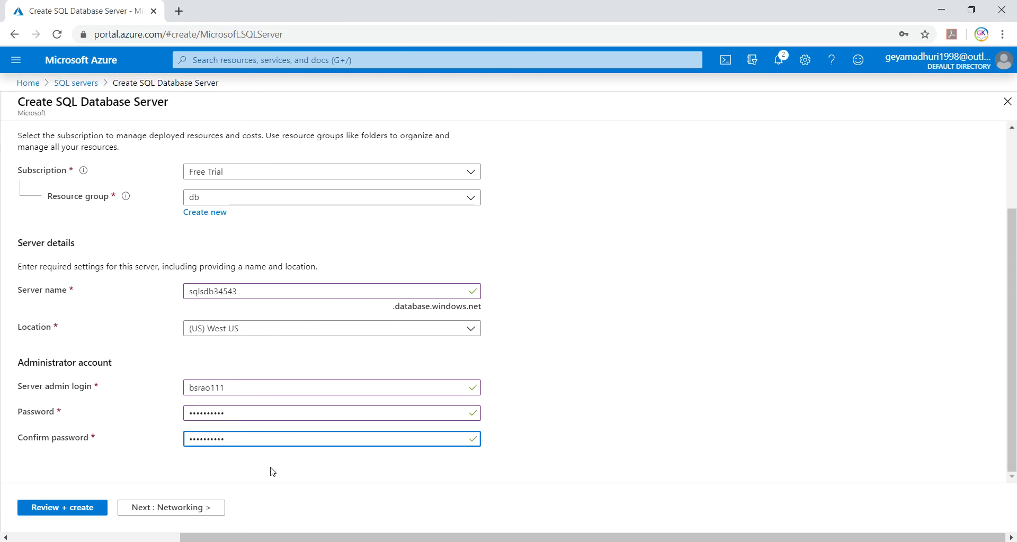
- Keep the default Networking and Additional settings and move on to Tags
left_click(169, 509)
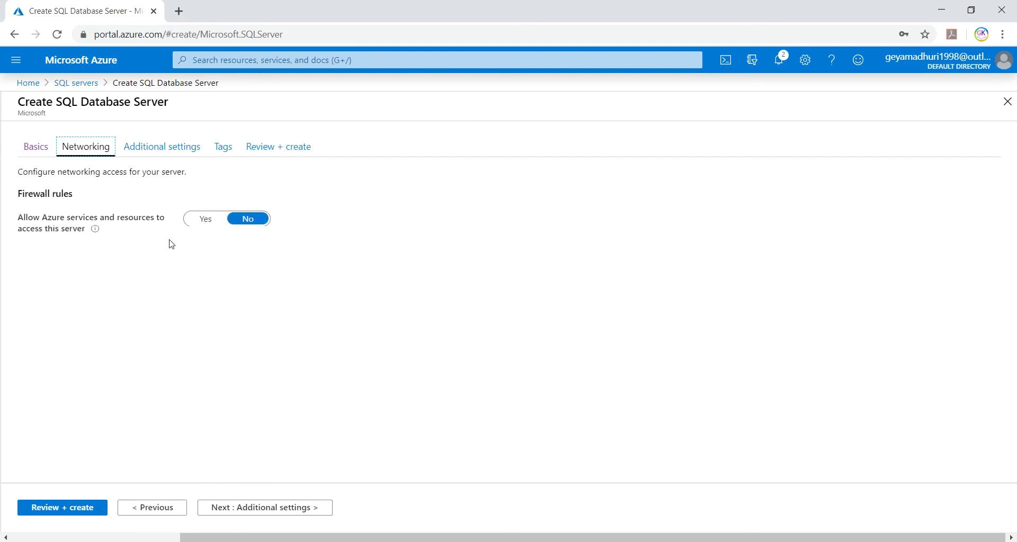
left_click(263, 510)
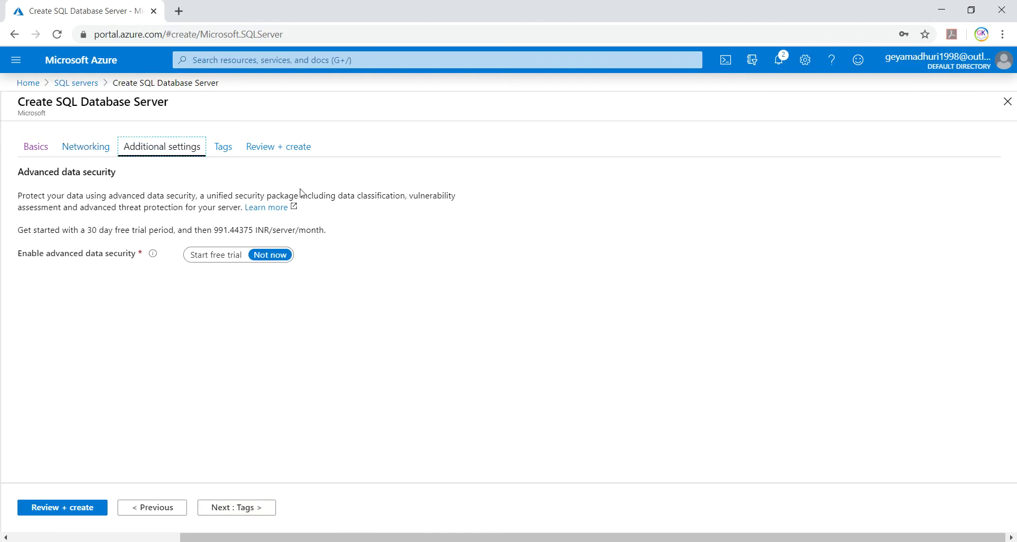
left_click(243, 512)
- Add tag Migrate Project = 1, then review and create the SQL server
left_click(88, 245)
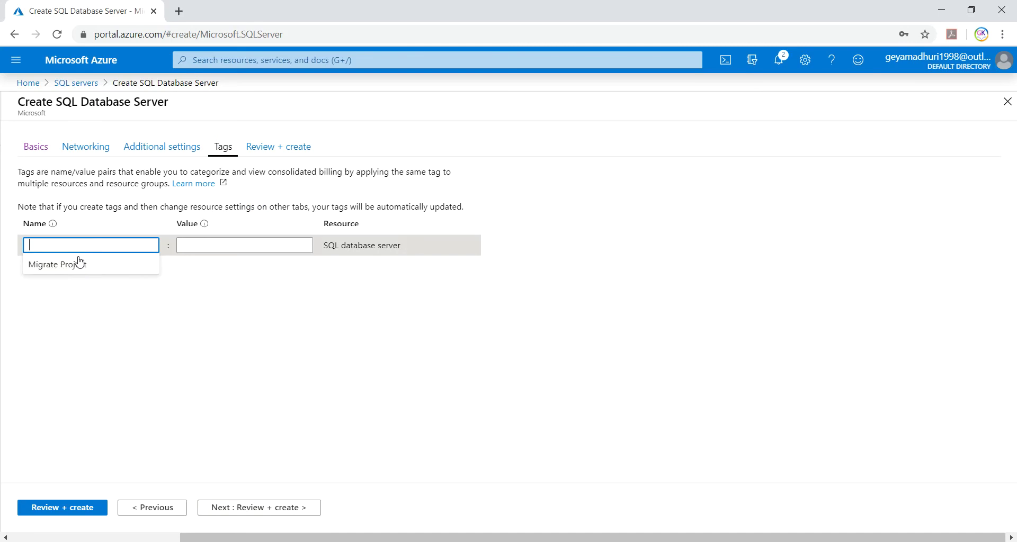
left_click(75, 264)
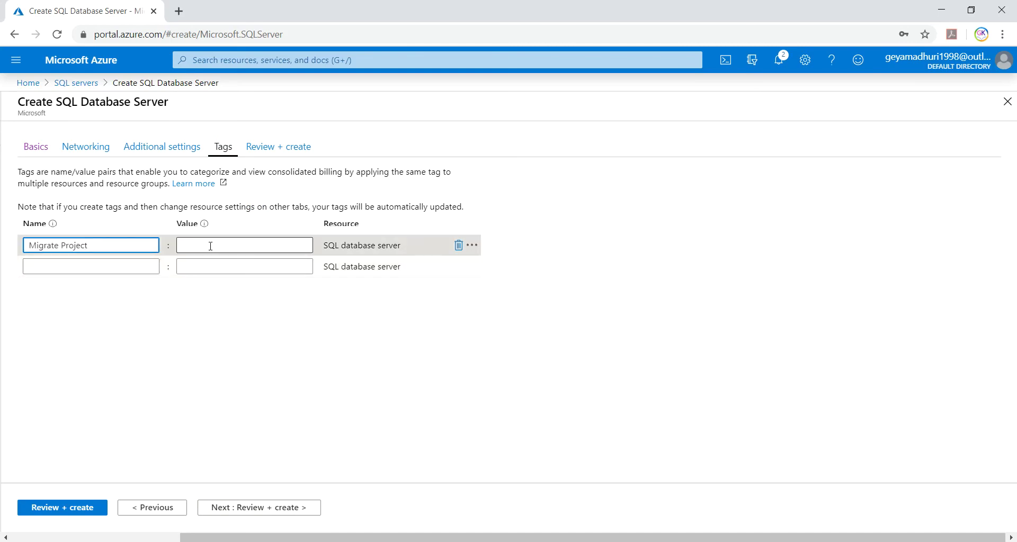
left_click(227, 246)
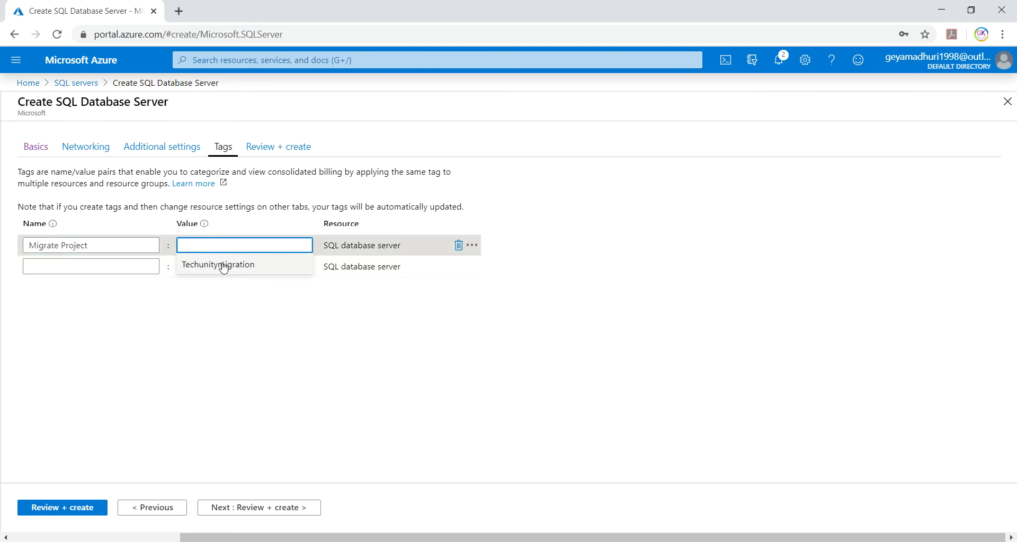
type("1")
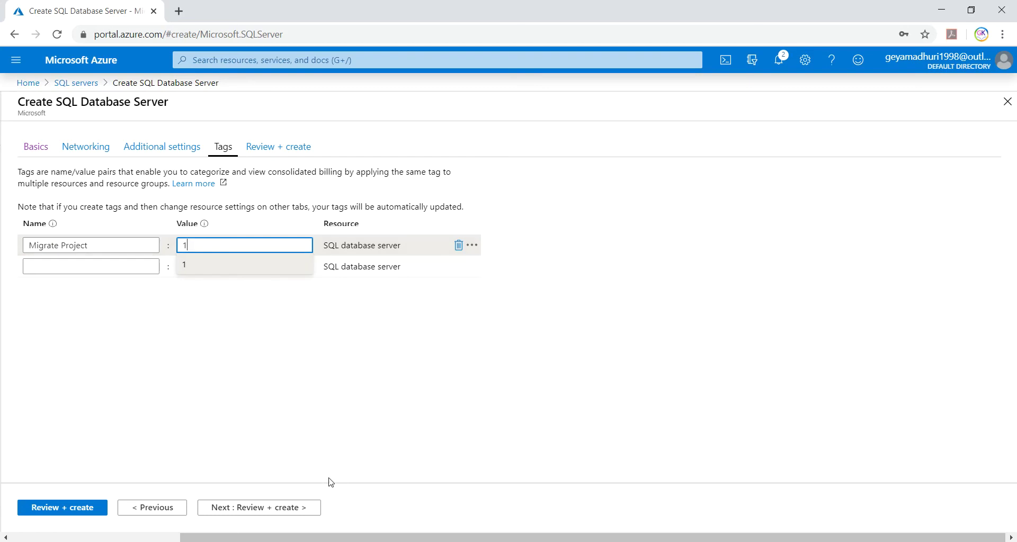
left_click(83, 509)
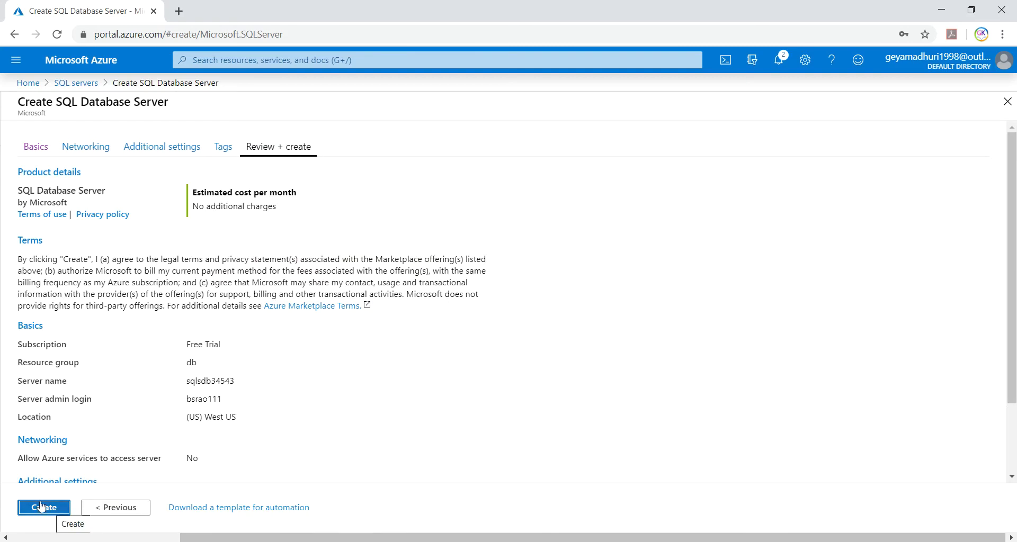
left_click(51, 509)
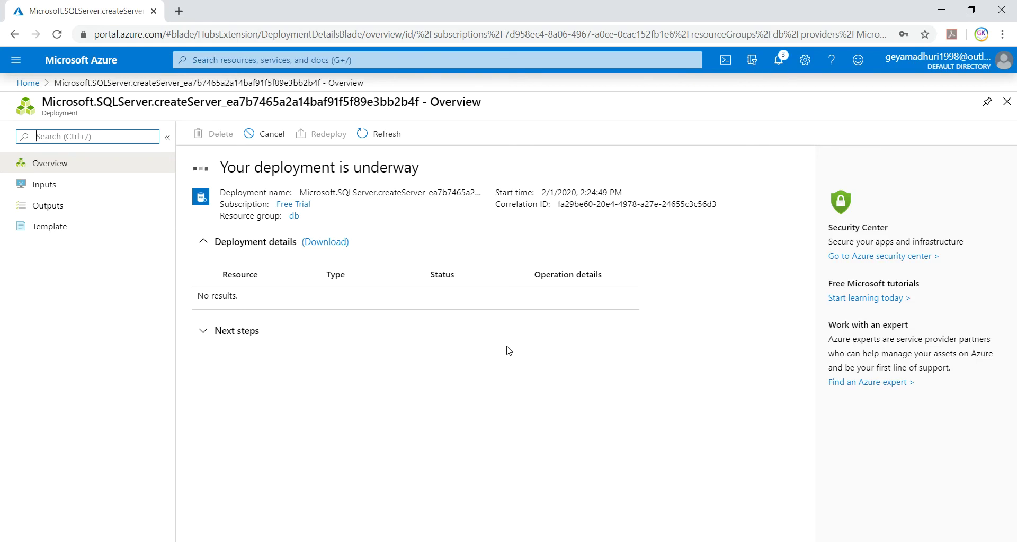
- Check notifications and dismiss the old failed delete and credit notices
left_click(779, 62)
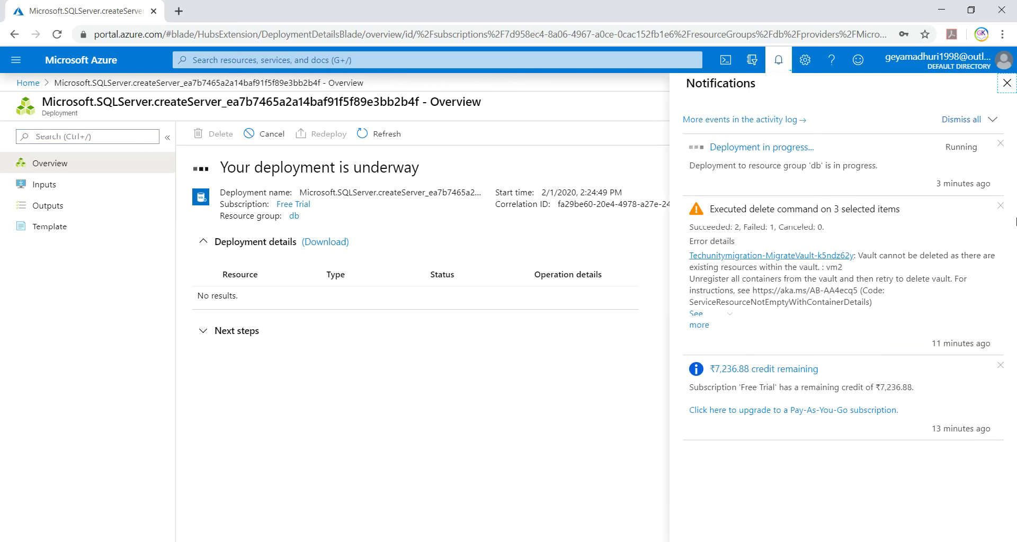
left_click(1000, 205)
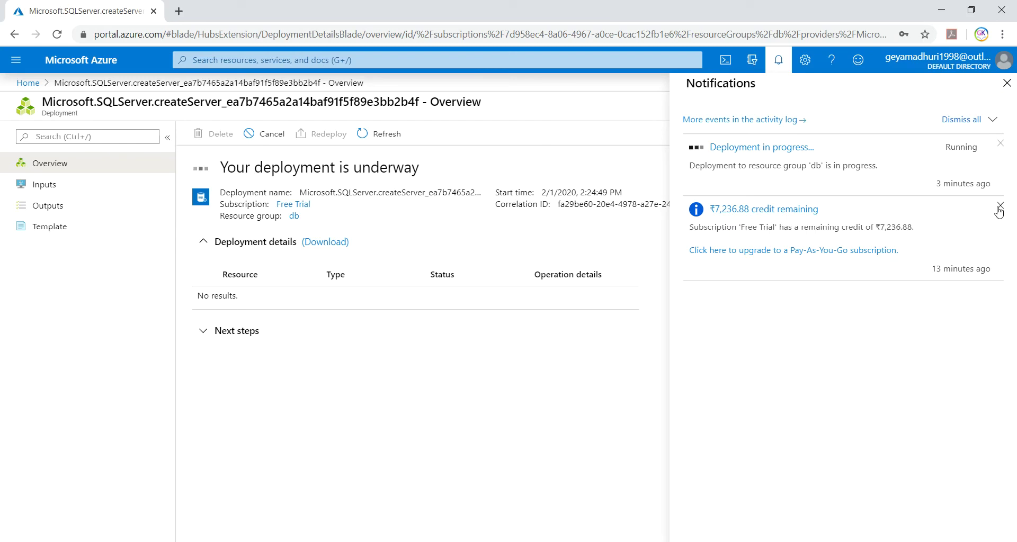
left_click(1000, 207)
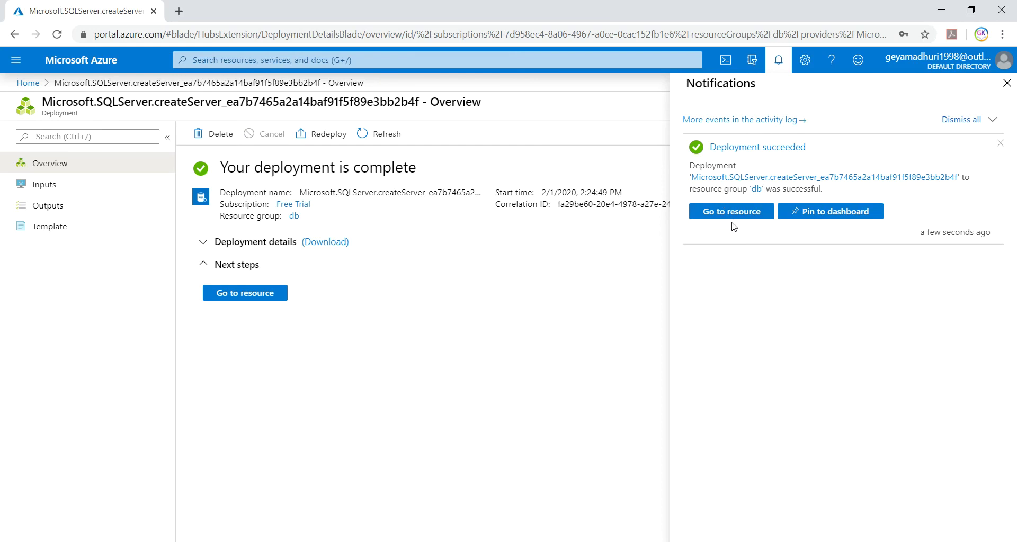
- Go to the sqlsdb34543 server overview from the Deployment succeeded notification
left_click(733, 212)
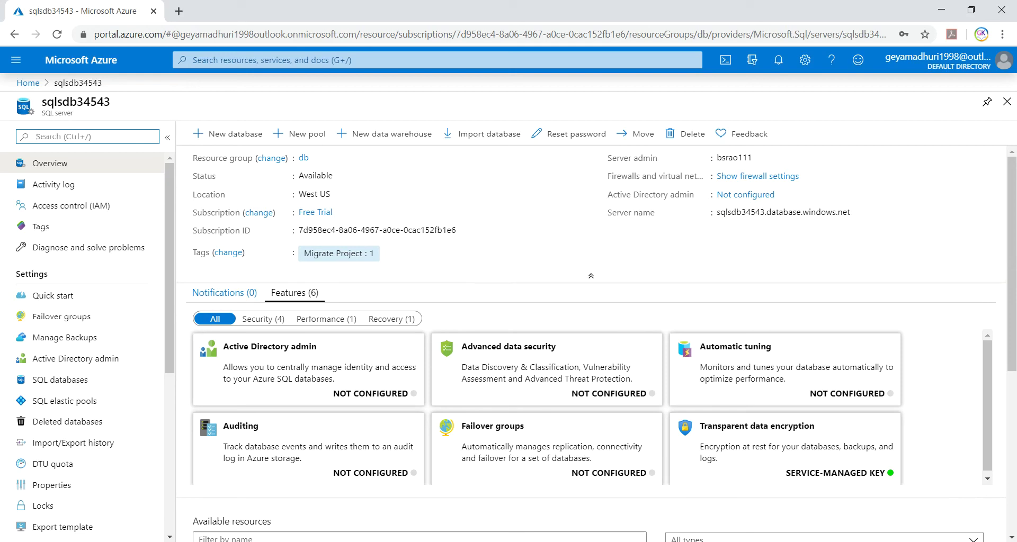
left_click(522, 424)
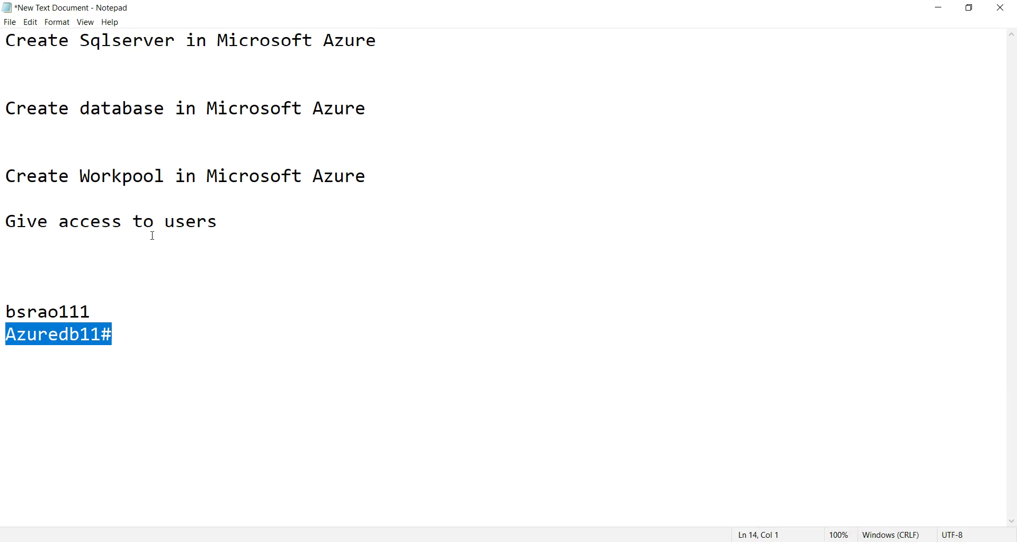
left_click_drag(7, 109, 377, 98)
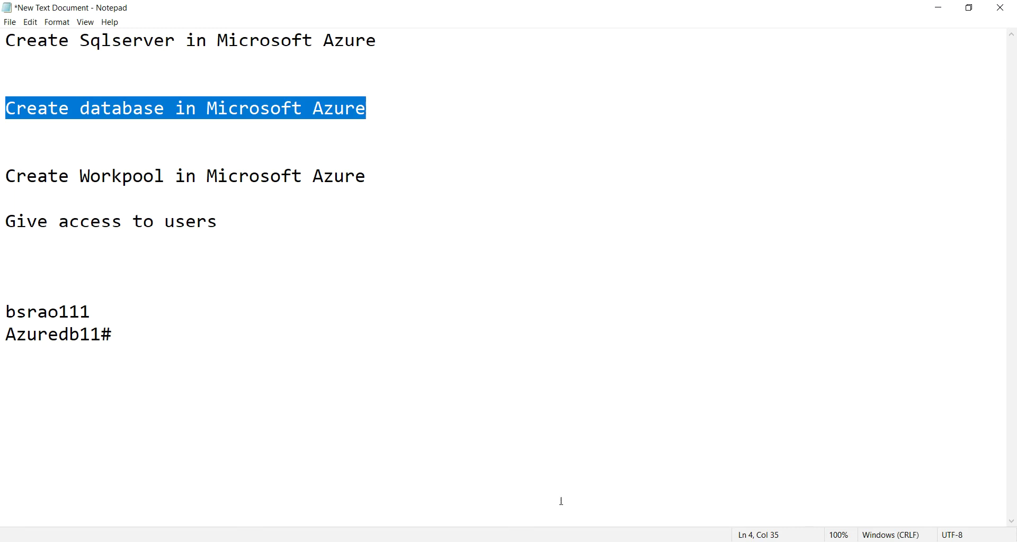
key("alt+Tab")
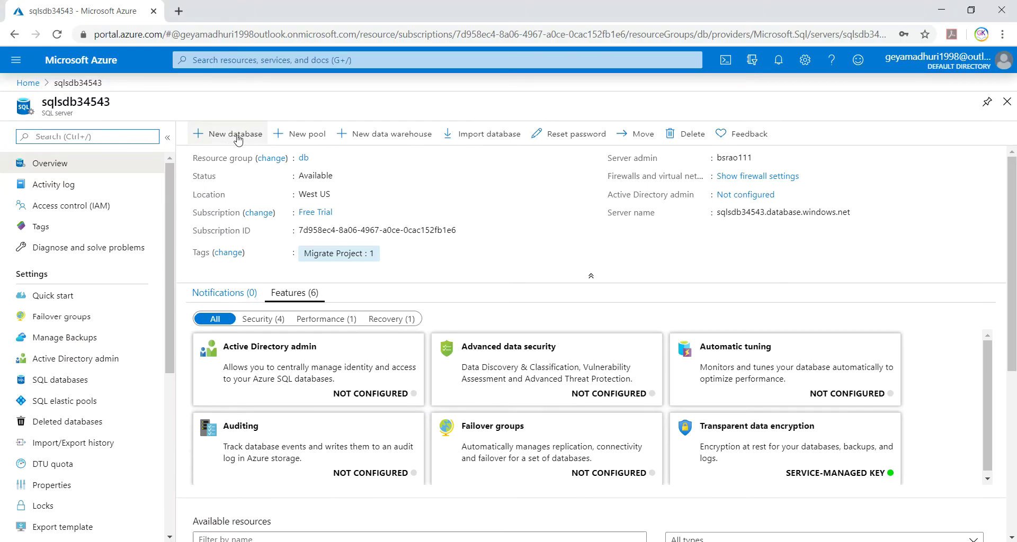
- Start a new database named DB1 on sqlsdb34543 with Blank database as the source
left_click(245, 139)
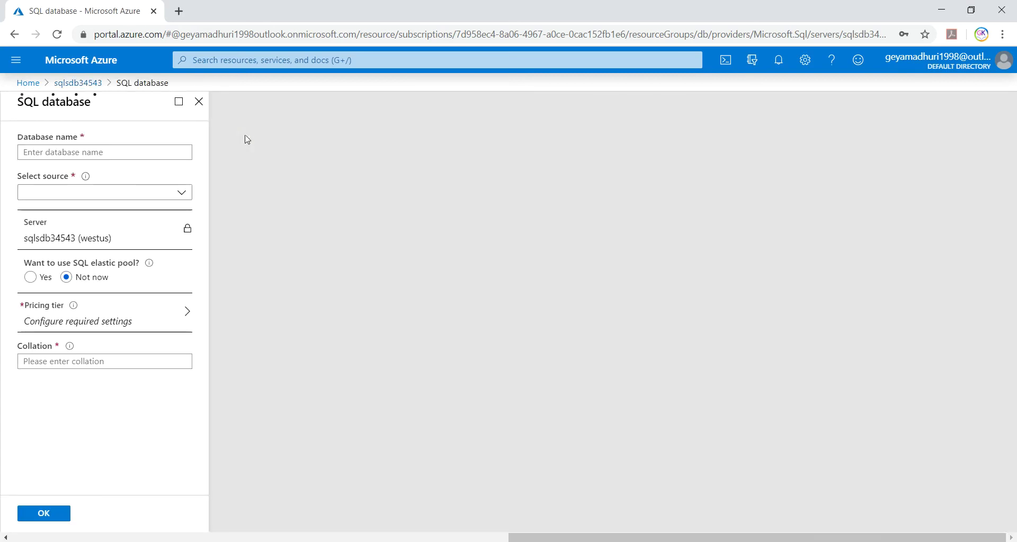
left_click(41, 153)
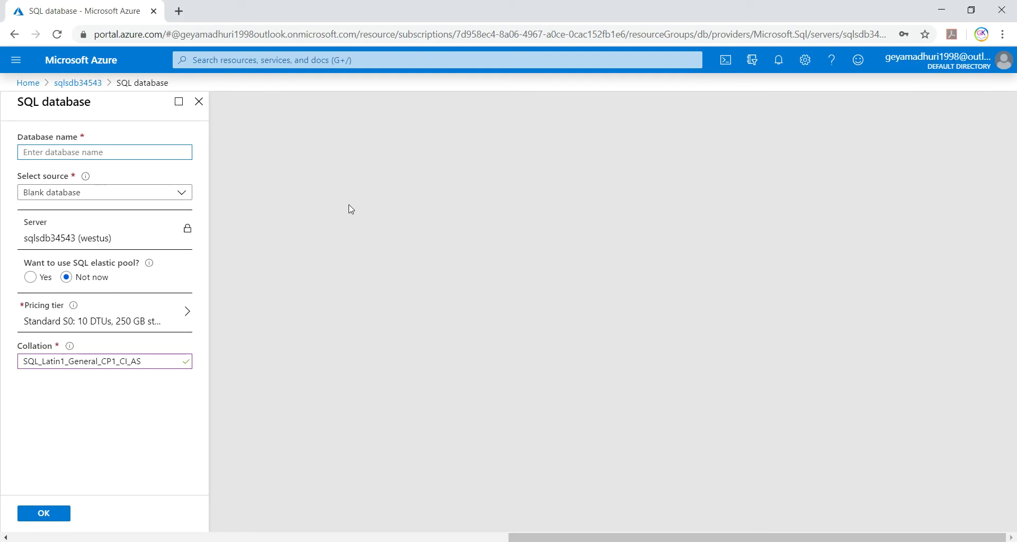
type("D")
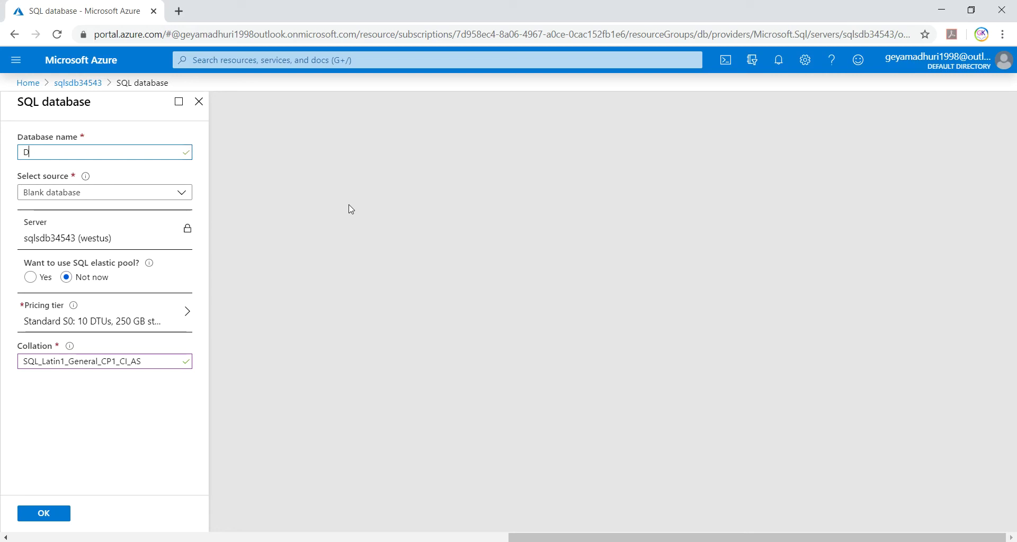
type("B1")
left_click(181, 196)
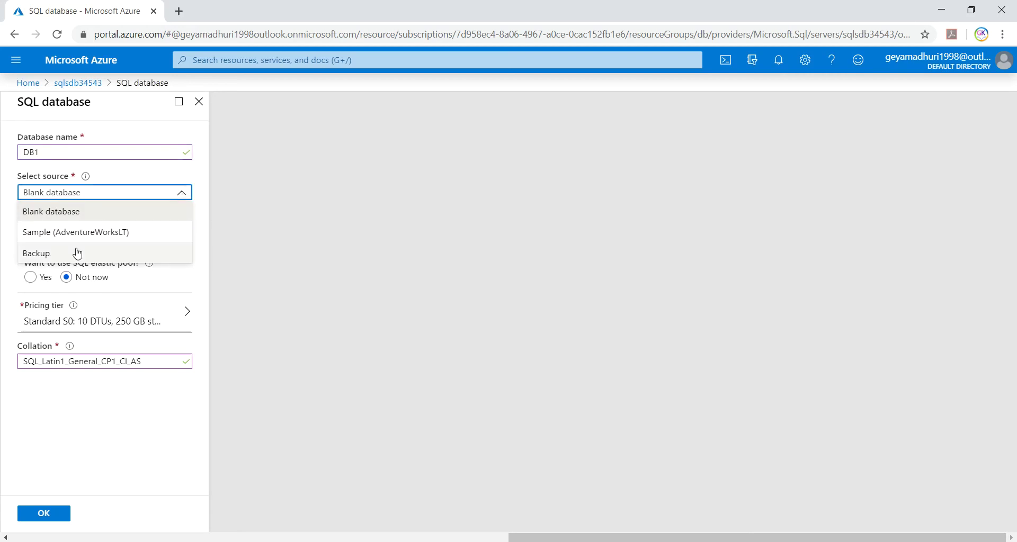
left_click(87, 215)
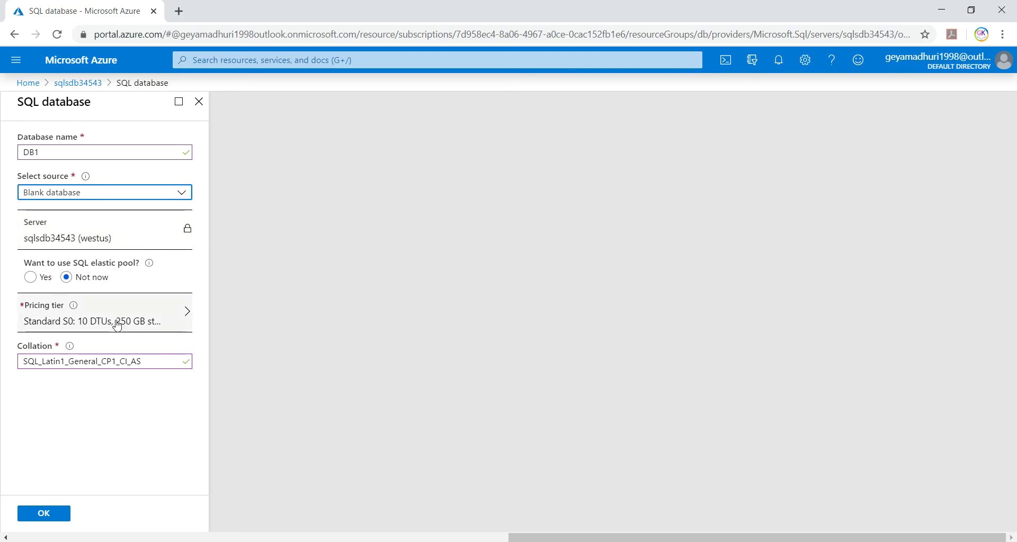
- Give DB1 the Basic tier with a 100 MB maximum data size
left_click(188, 314)
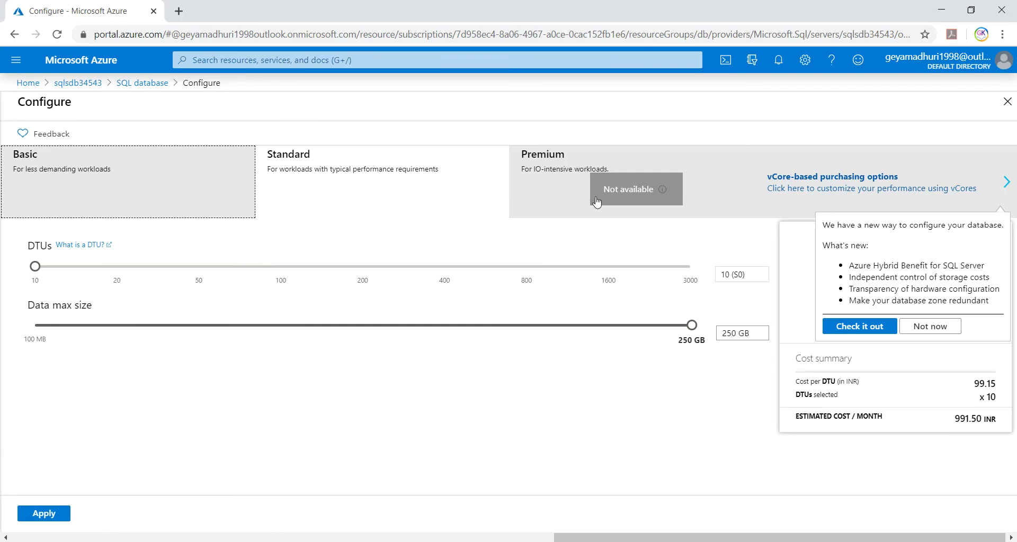
left_click(87, 187)
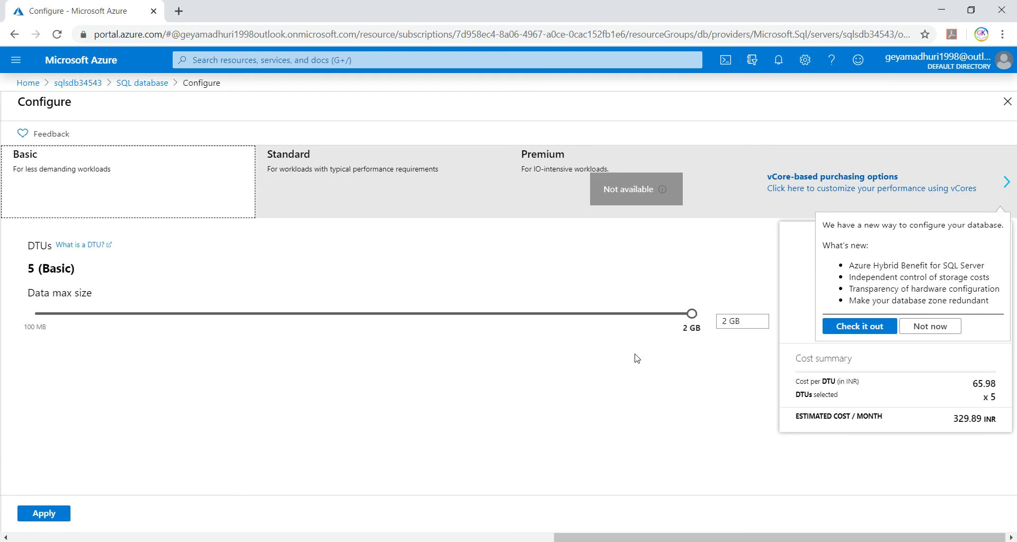
left_click_drag(693, 318, 78, 322)
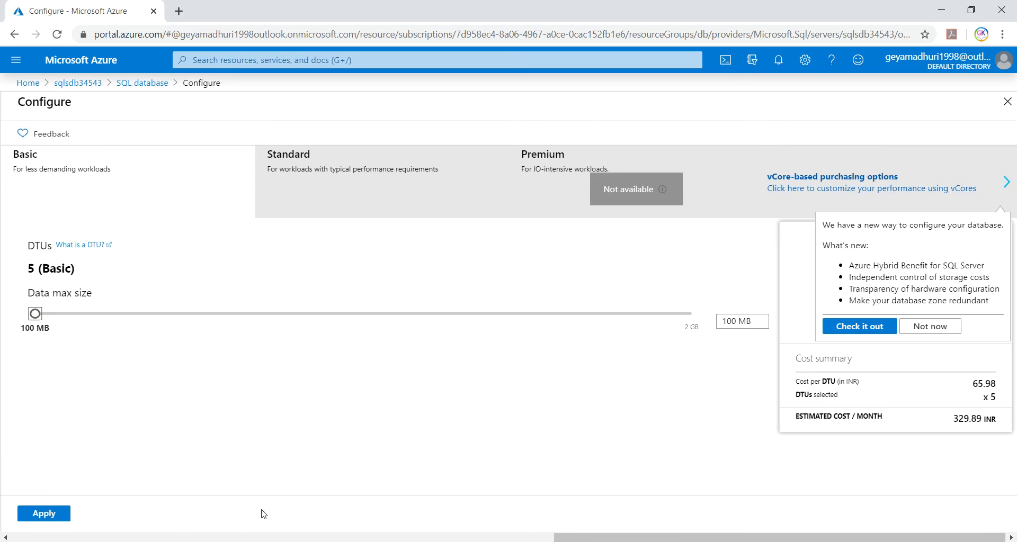
left_click(46, 514)
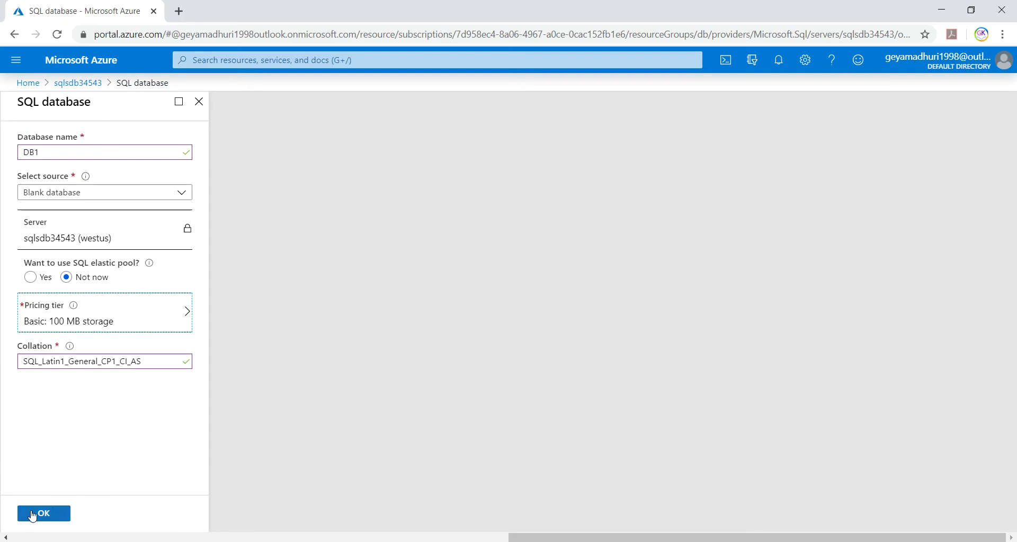
- Create database DB1 on sqlsdb34543 and confirm the 'Created SQL database' notification
left_click(44, 515)
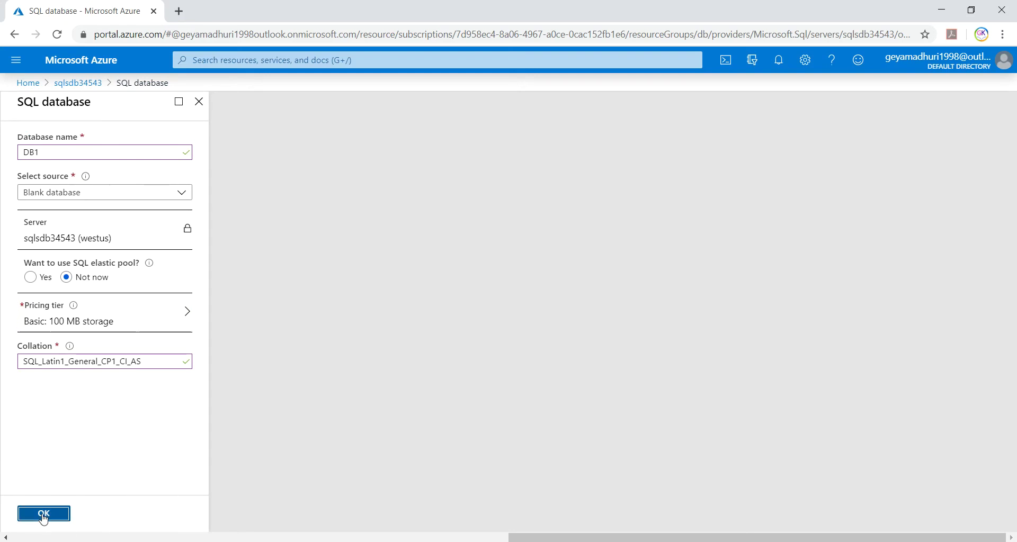
left_click(779, 62)
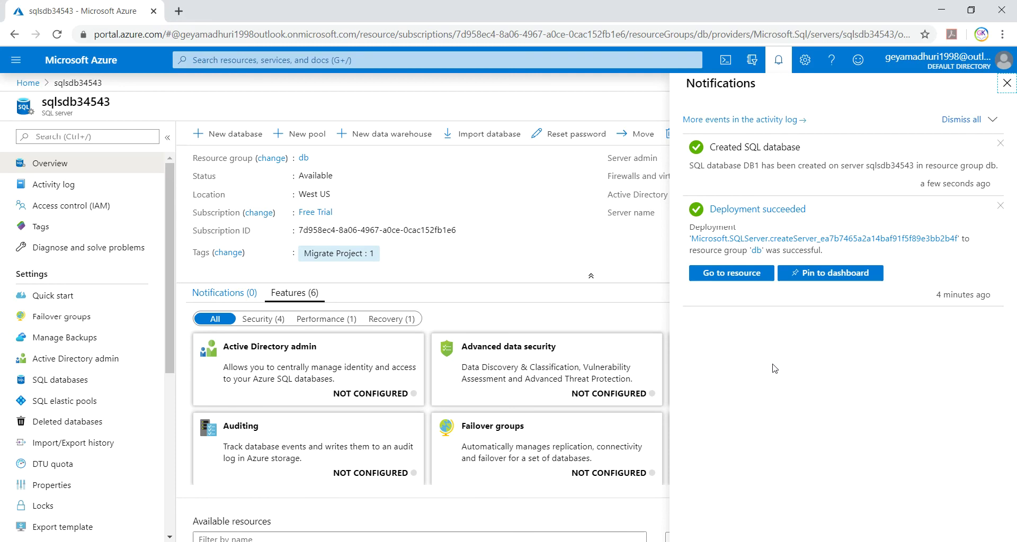
left_click(809, 151)
left_click_drag(809, 151, 702, 145)
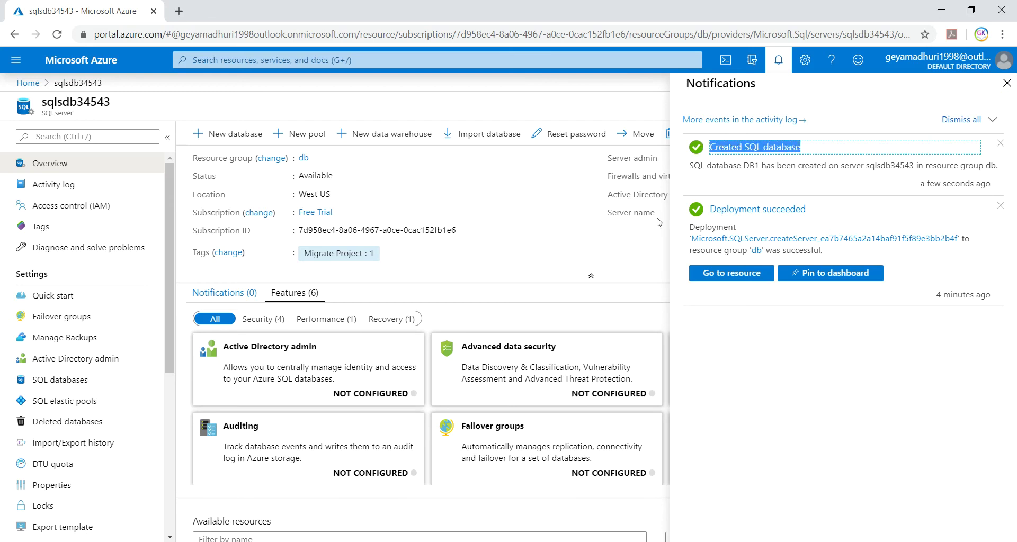
left_click(1003, 84)
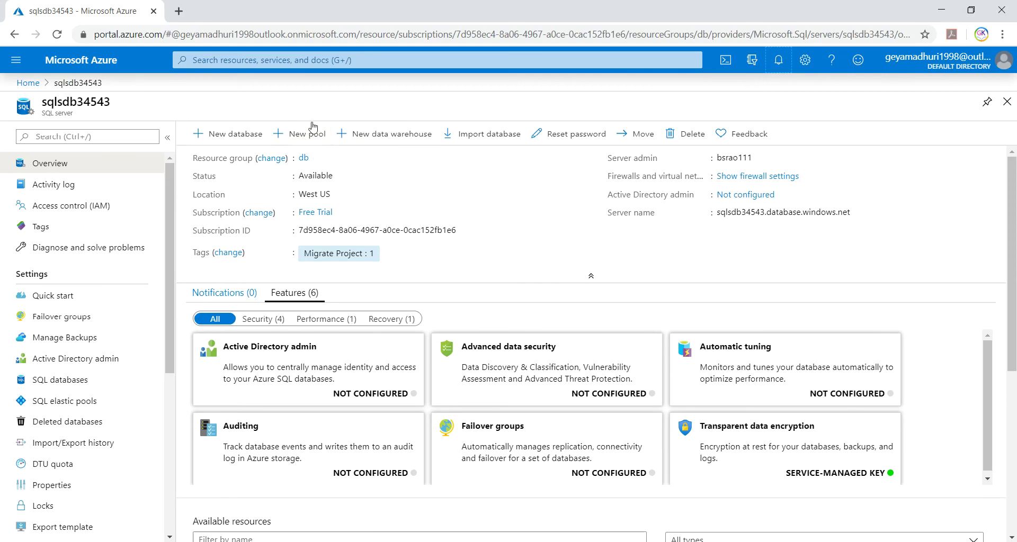
- Pick out the 'Create Workpool in Microsoft Azure' task in the notes, then return to the portal
key("alt+Tab")
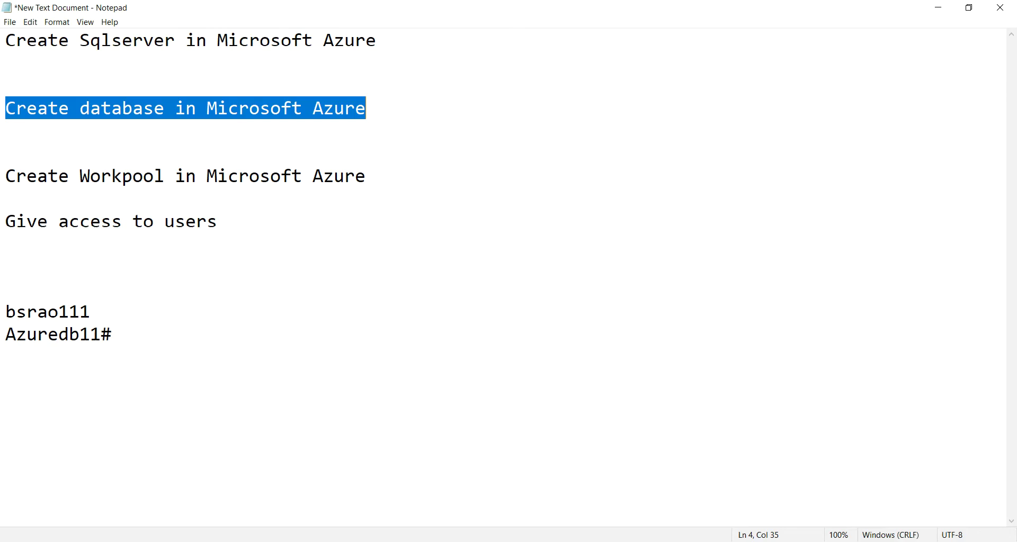
left_click_drag(6, 177, 372, 172)
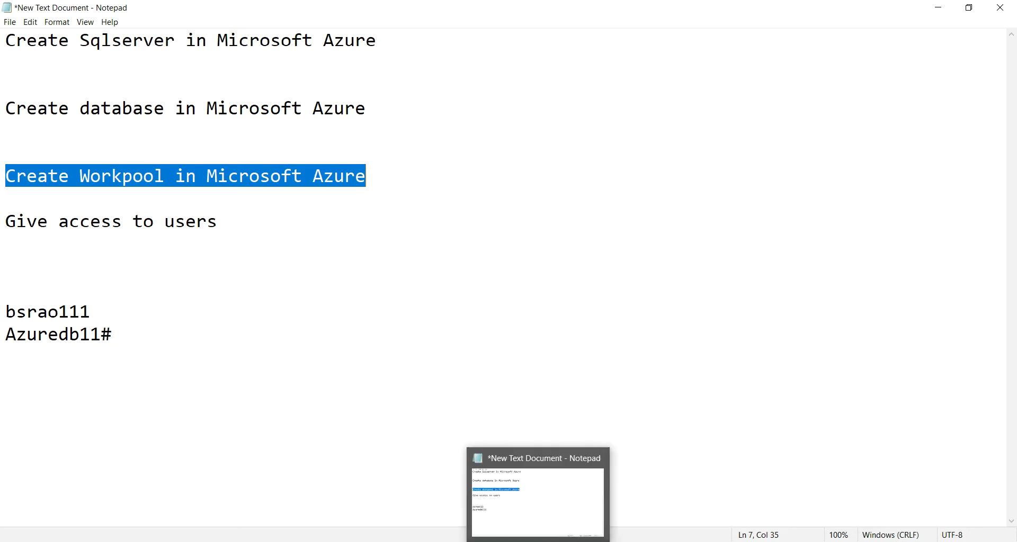
mouse_move(505, 541)
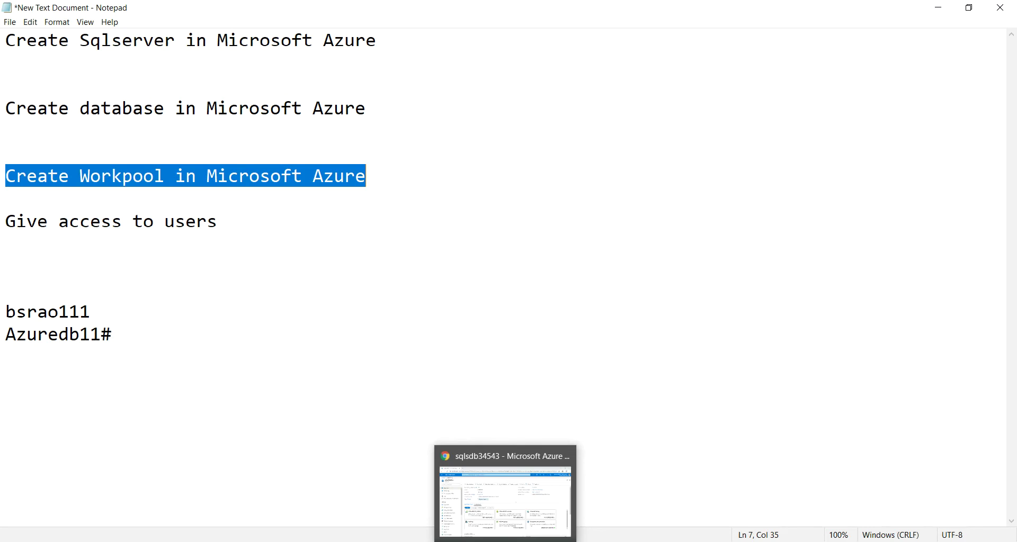
left_click(505, 501)
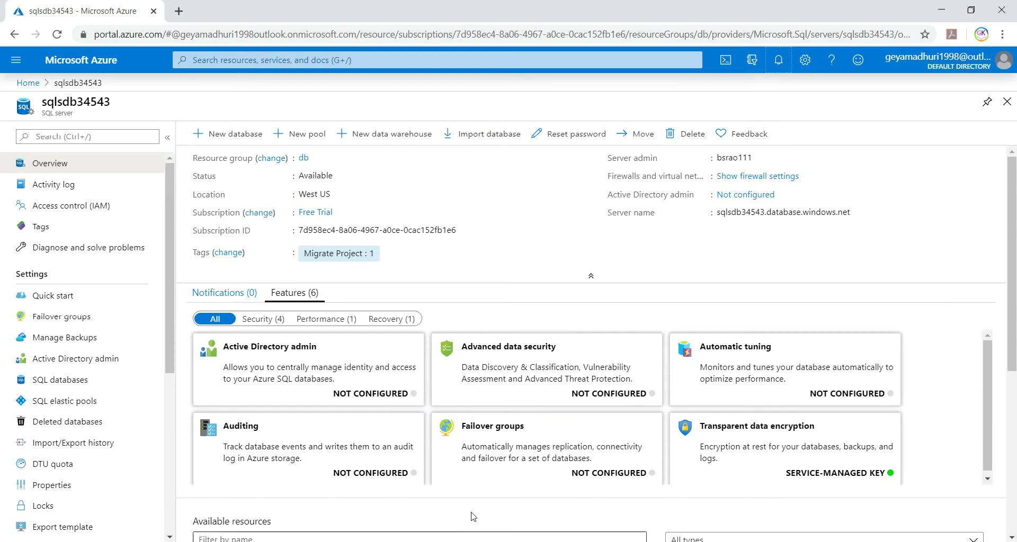
- Start a new elastic pool and name it pool1
left_click(309, 139)
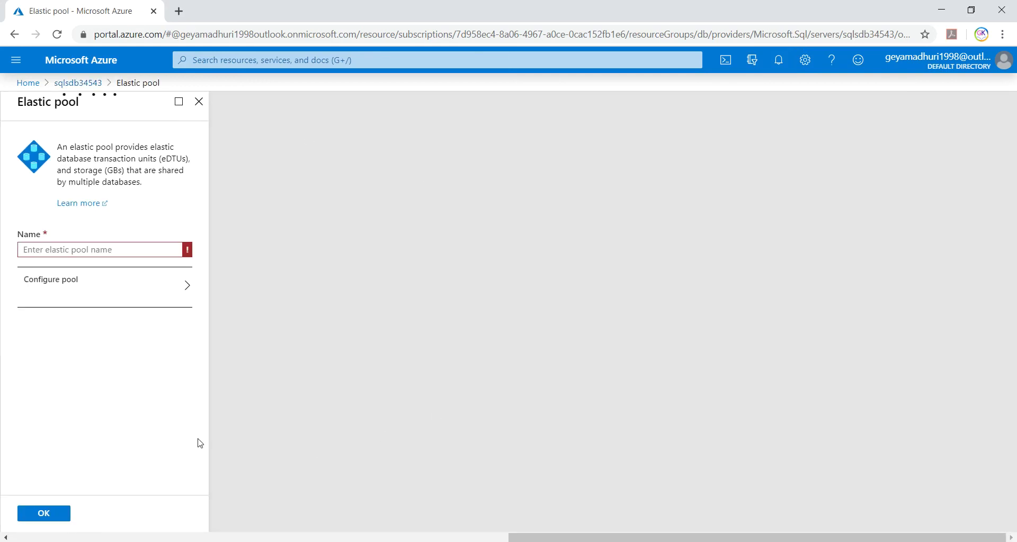
left_click(87, 249)
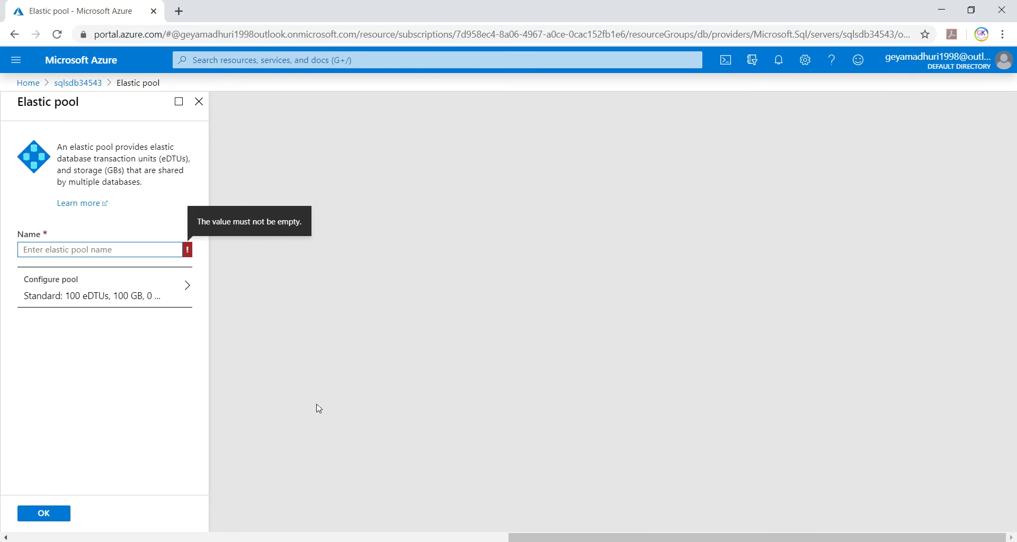
type("pooo")
key("BackSpace")
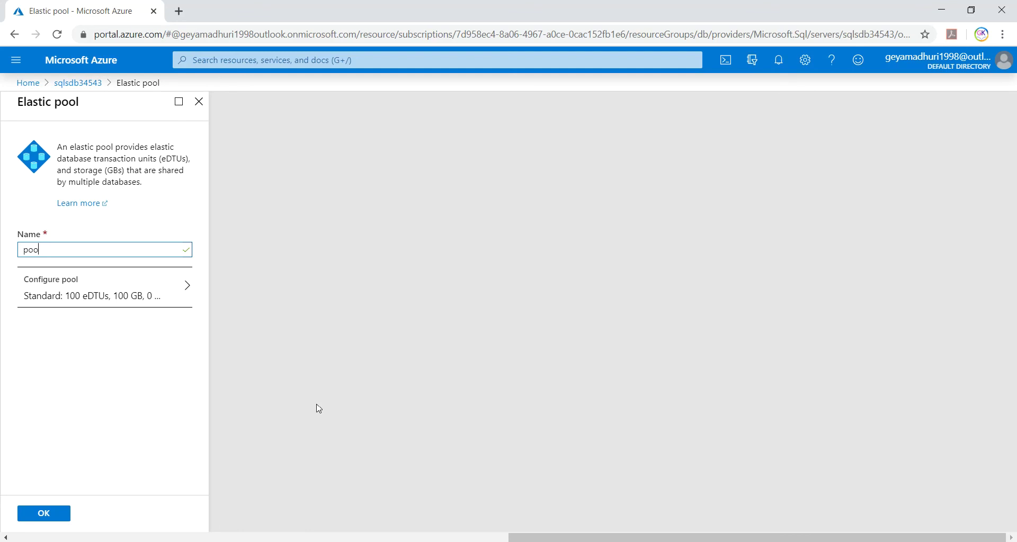
type("l1")
- Configure pool1 on the Basic tier with 50 eDTUs and 4.88 GB
left_click(180, 286)
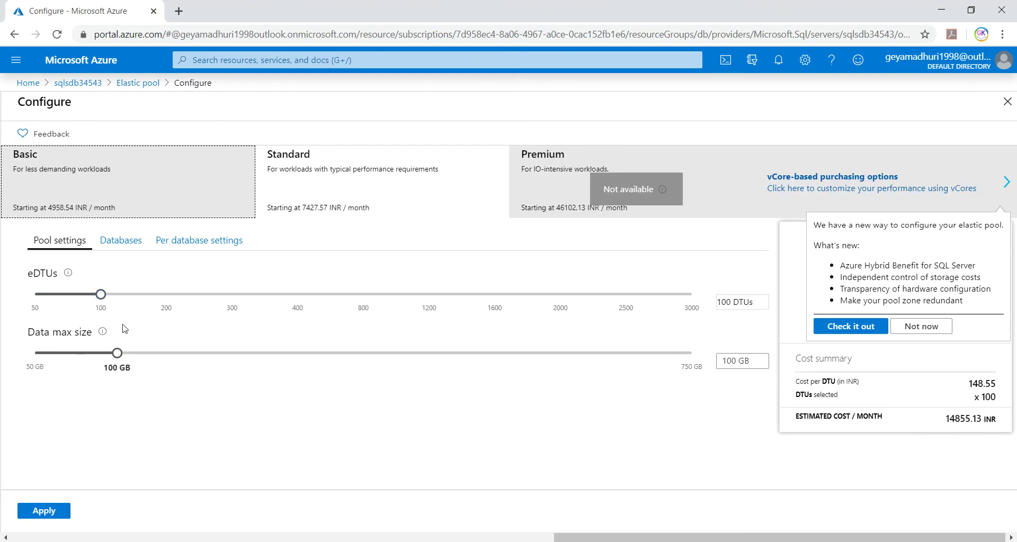
left_click_drag(99, 301, 36, 301)
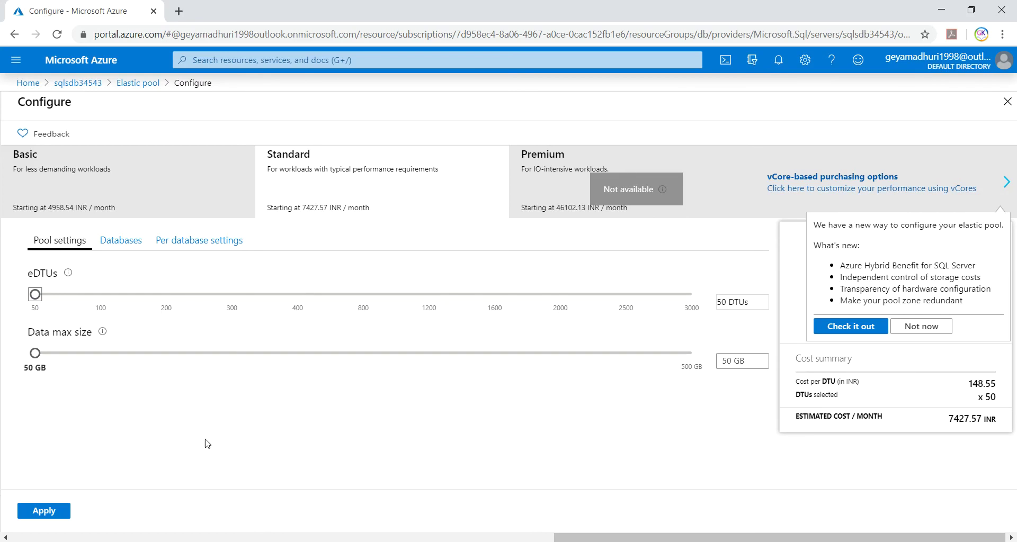
left_click(66, 196)
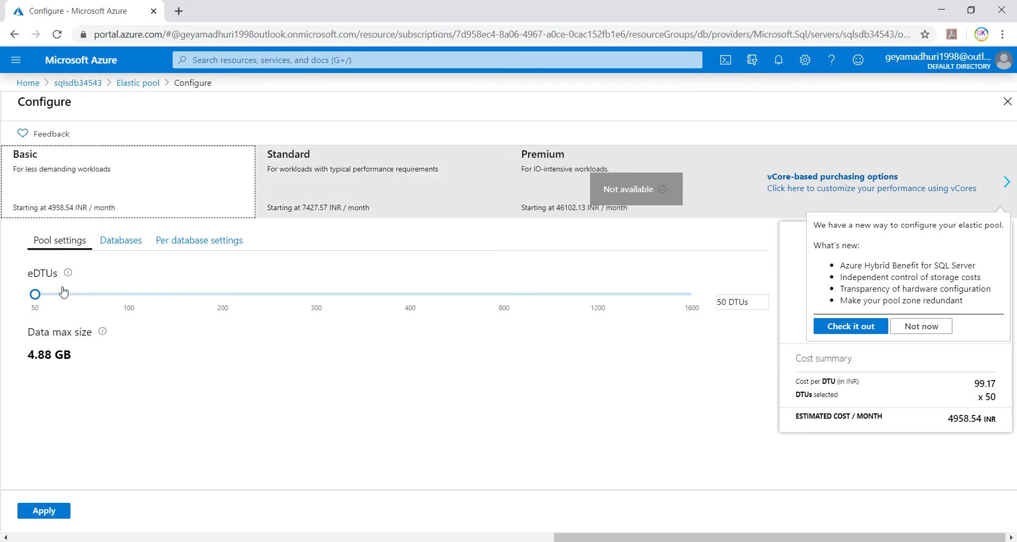
left_click(35, 297)
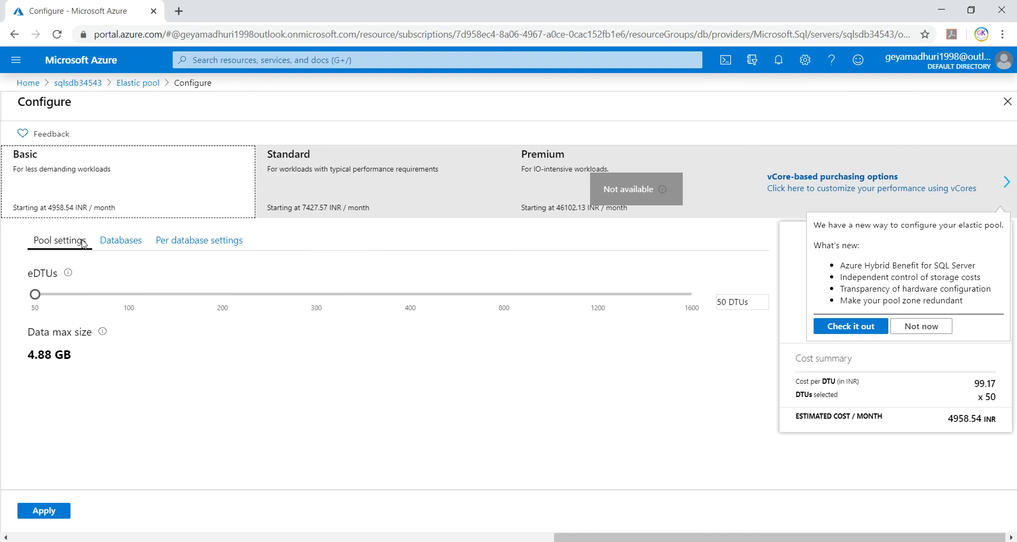
mouse_move(103, 334)
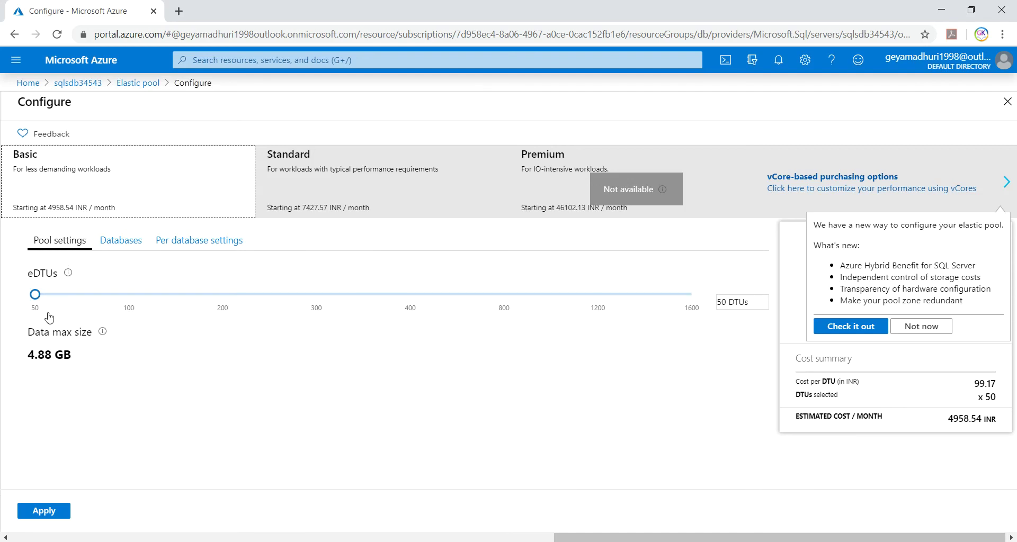
left_click(35, 294)
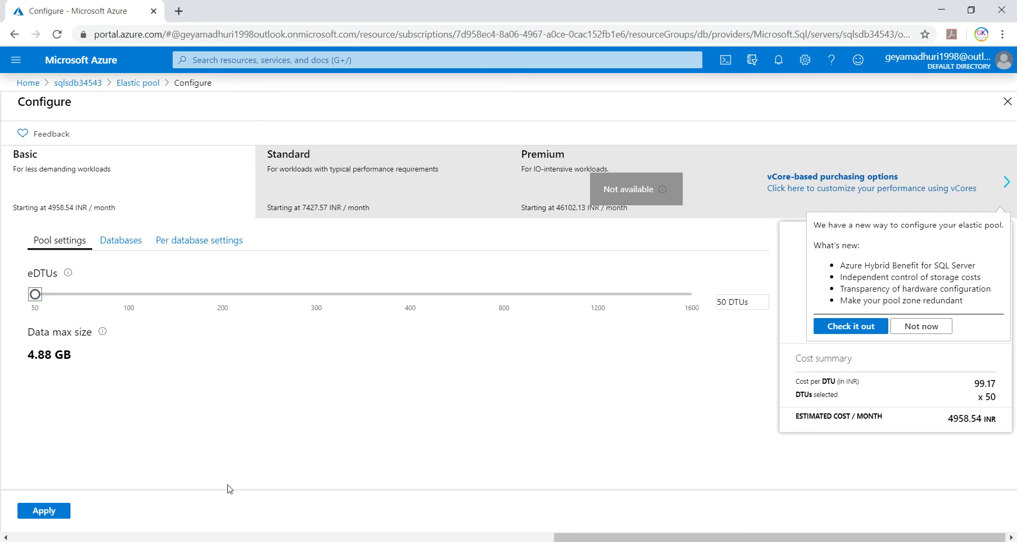
left_click(46, 512)
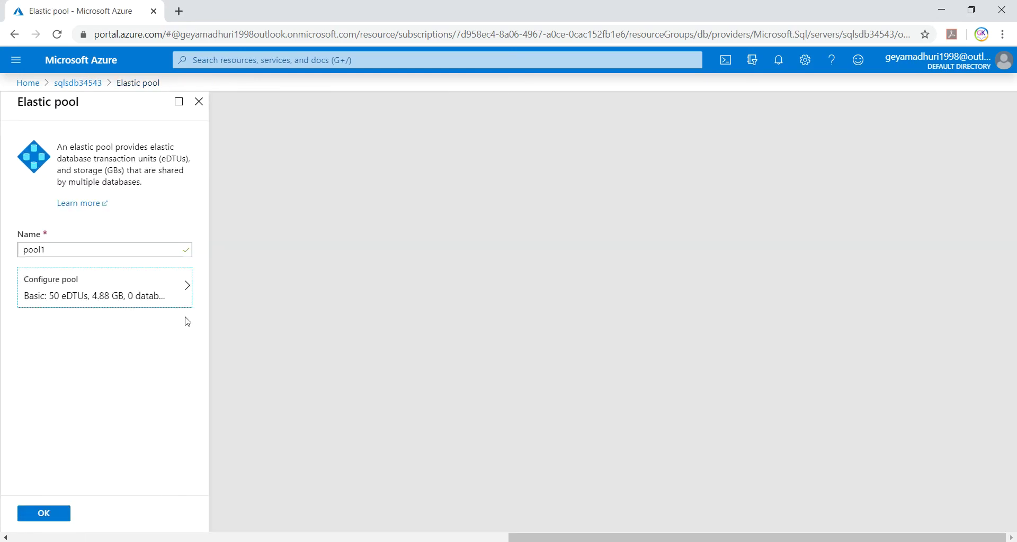
left_click(183, 286)
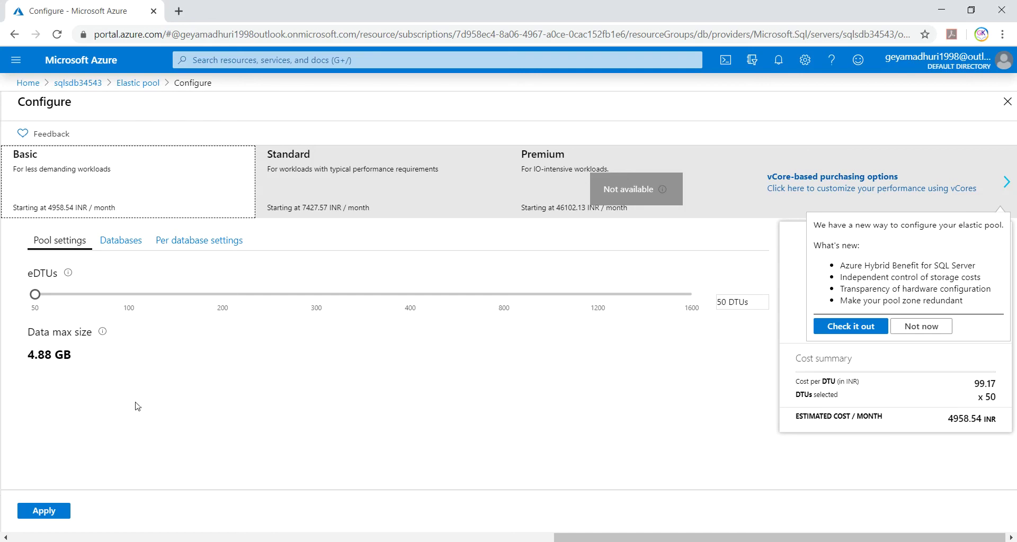
- Apply the pool settings and submit pool1, watching its deployment start in notifications
left_click(43, 511)
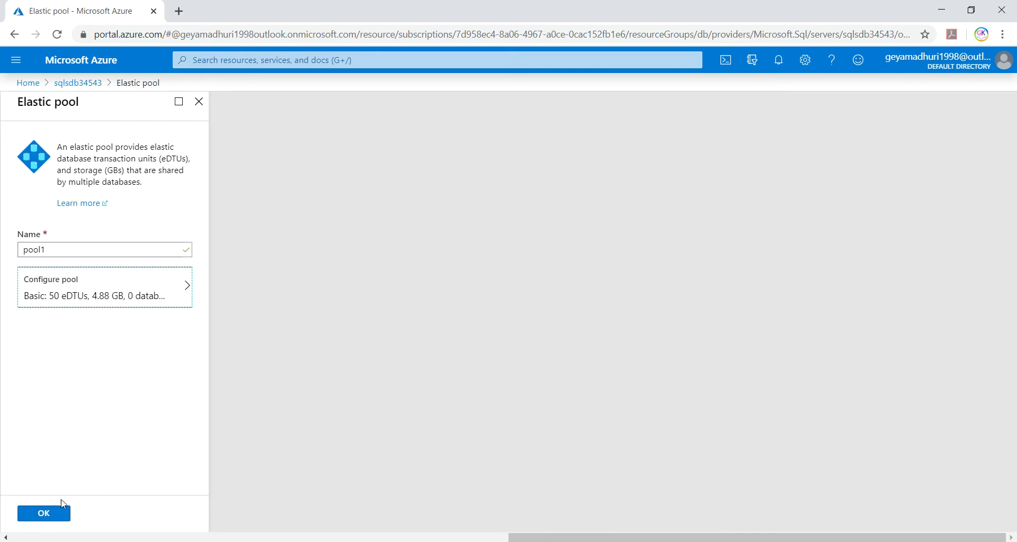
left_click(36, 513)
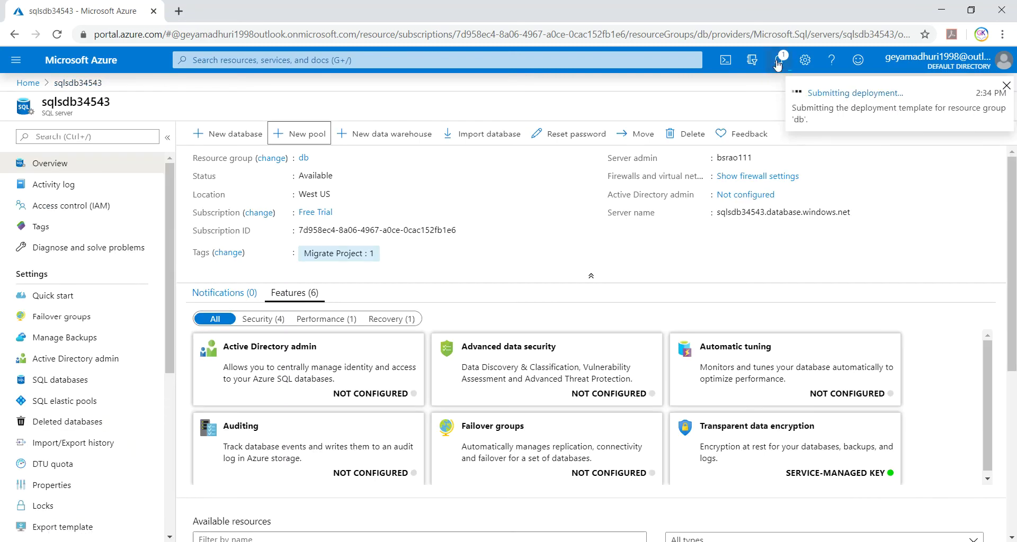
left_click(778, 61)
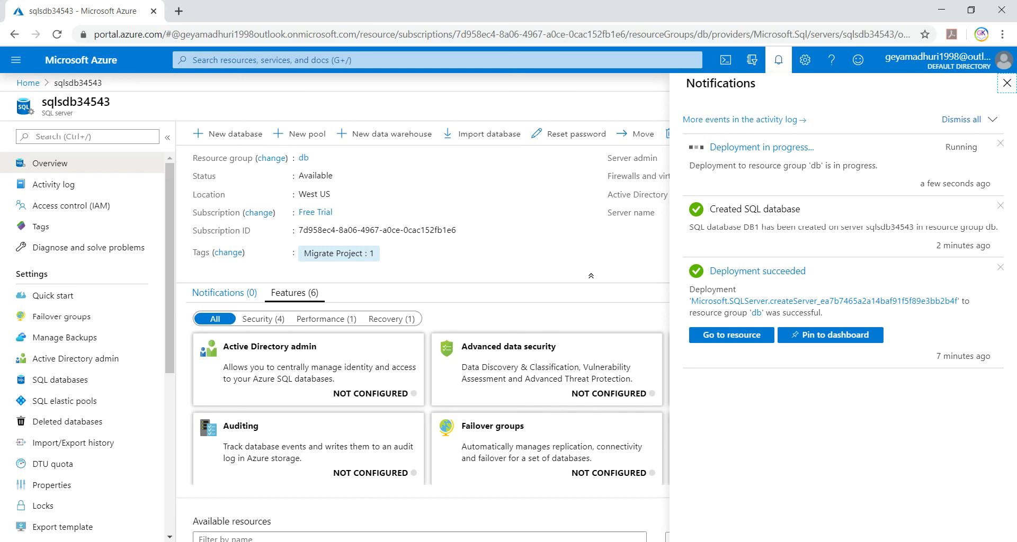
key("alt+Tab")
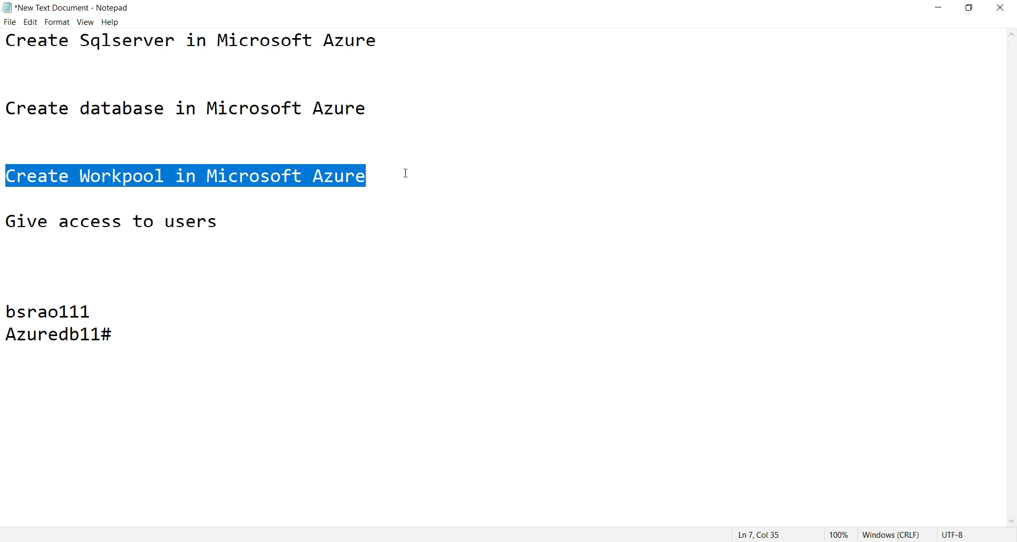
- Add 'Get the IP of user' and 10.1.2.8 under 'Give access to users' in the notes
left_click(408, 177)
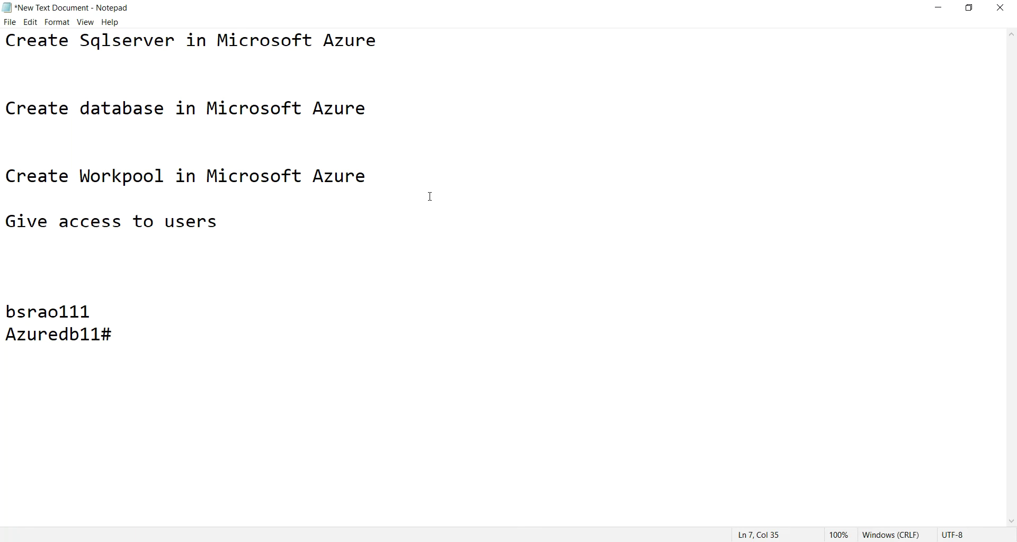
key("Return")
key("Return")
type("How to give ")
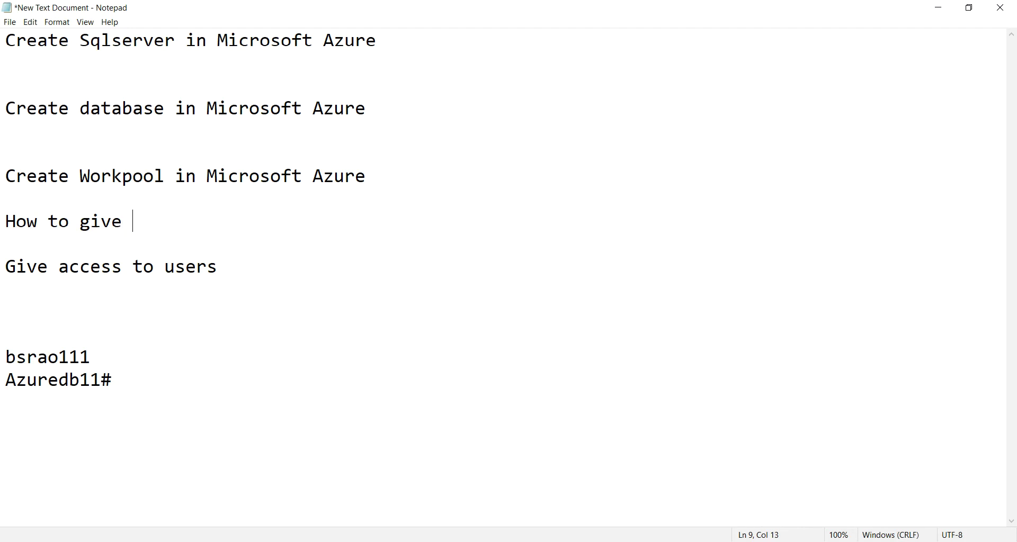
type("access to")
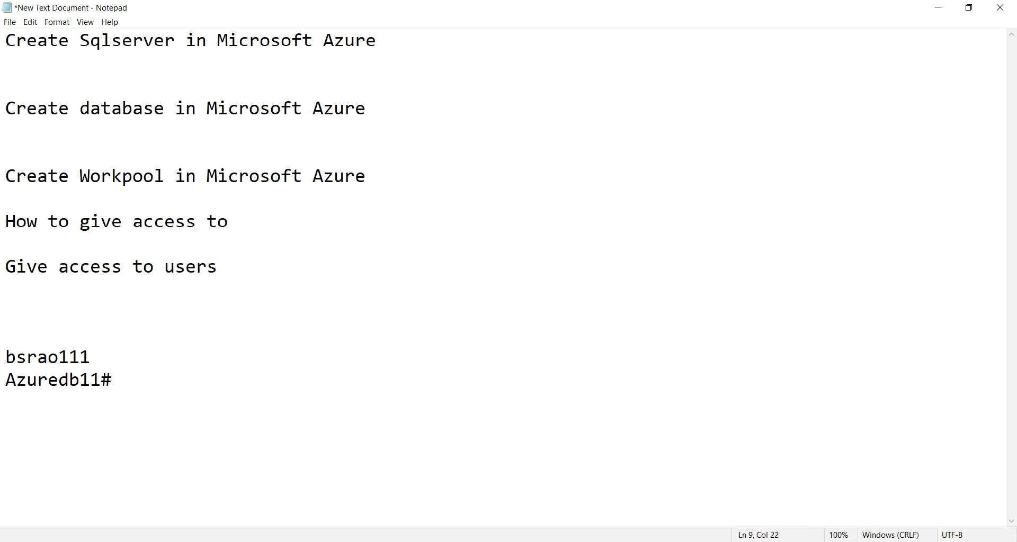
key("BackSpace")
key("BackSpace")
key("BackSpace")
key("BackSpace")
key("BackSpace")
key("BackSpace")
key("BackSpace")
key("BackSpace")
key("BackSpace")
key("BackSpace")
key("BackSpace")
key("BackSpace")
key("BackSpace")
key("BackSpace")
key("BackSpace")
key("BackSpace")
key("BackSpace")
key("BackSpace")
key("BackSpace")
key("BackSpace")
key("BackSpace")
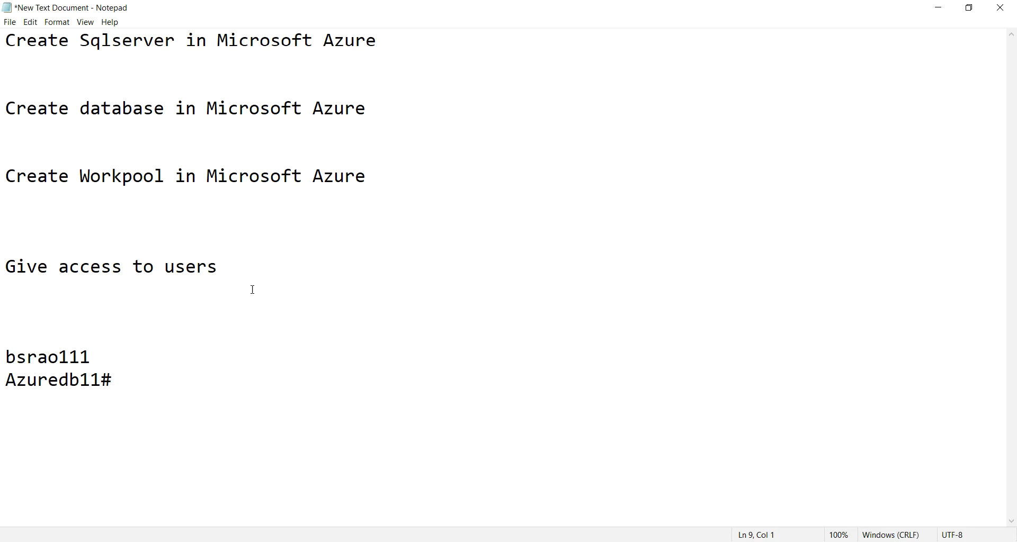
left_click(253, 270)
key("Return")
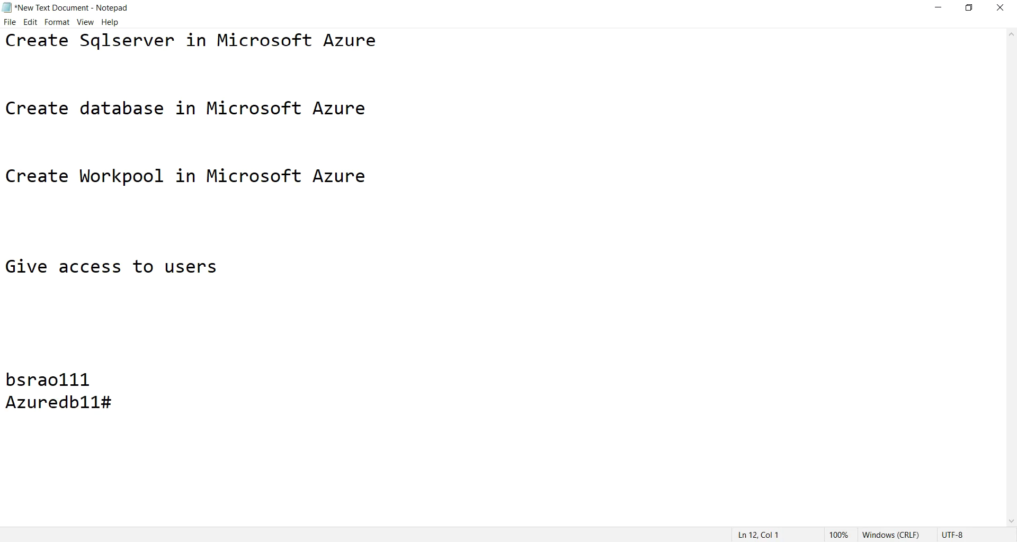
type("Get the ")
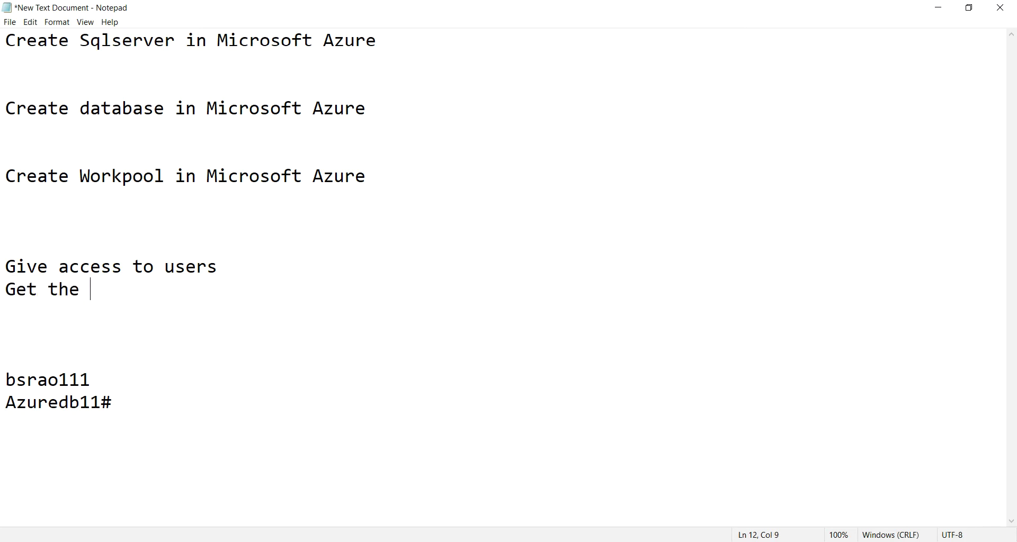
type("IP of user")
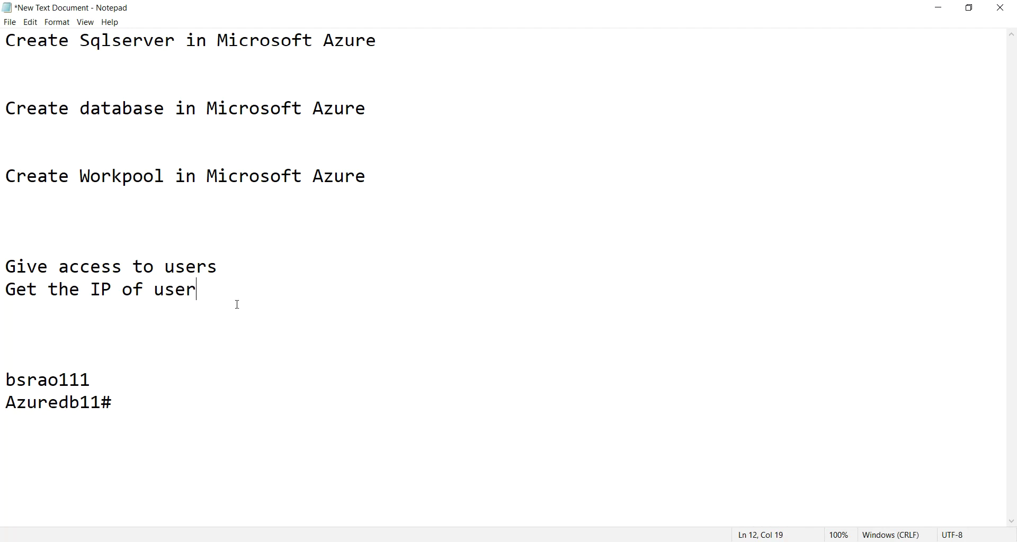
key("Return")
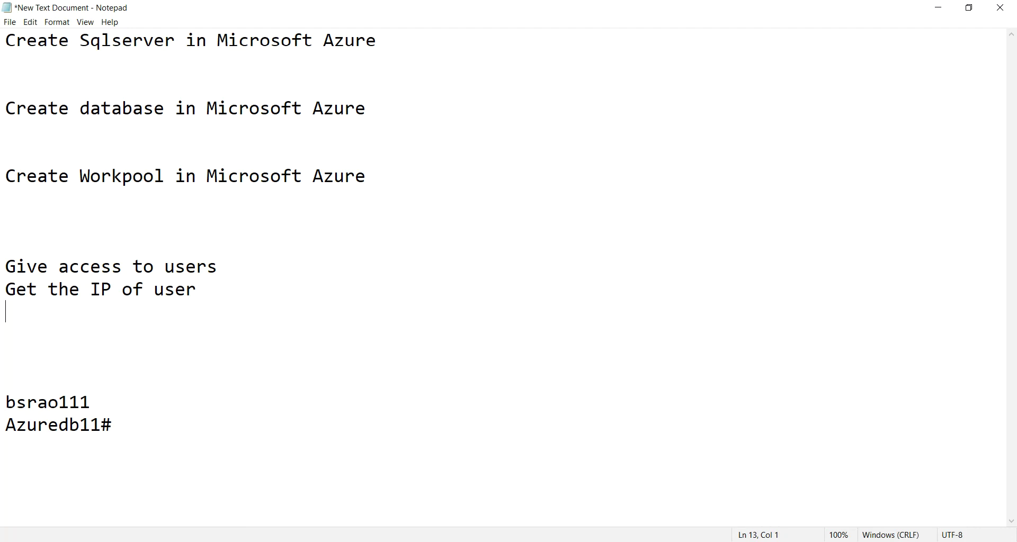
type("10.1.2.8")
key("shift+Left")
key("shift+Left")
key("shift+Left")
key("shift+Left")
key("shift+Left")
key("shift+Left")
key("shift+Left")
key("shift+Left")
key("ctrl+c")
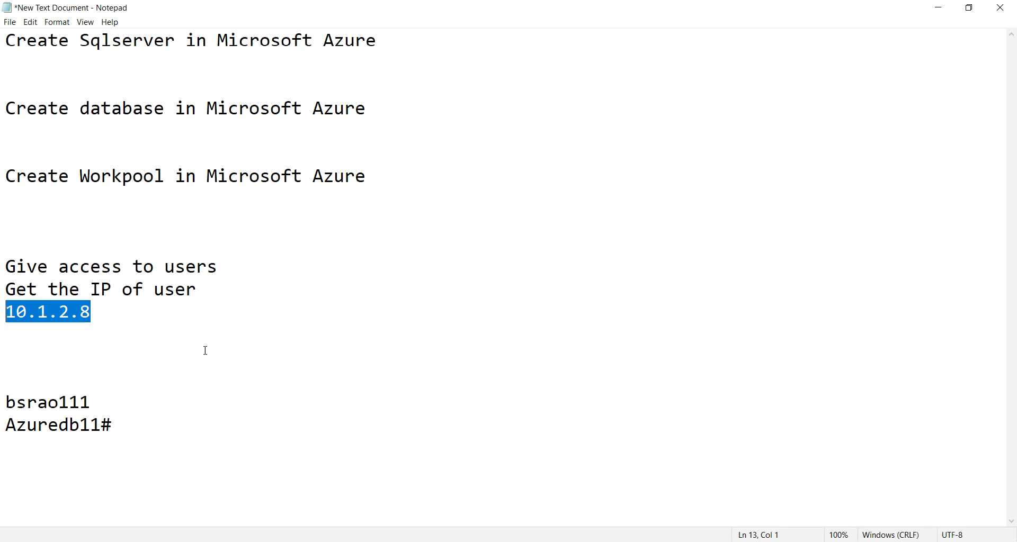
key("alt+Tab")
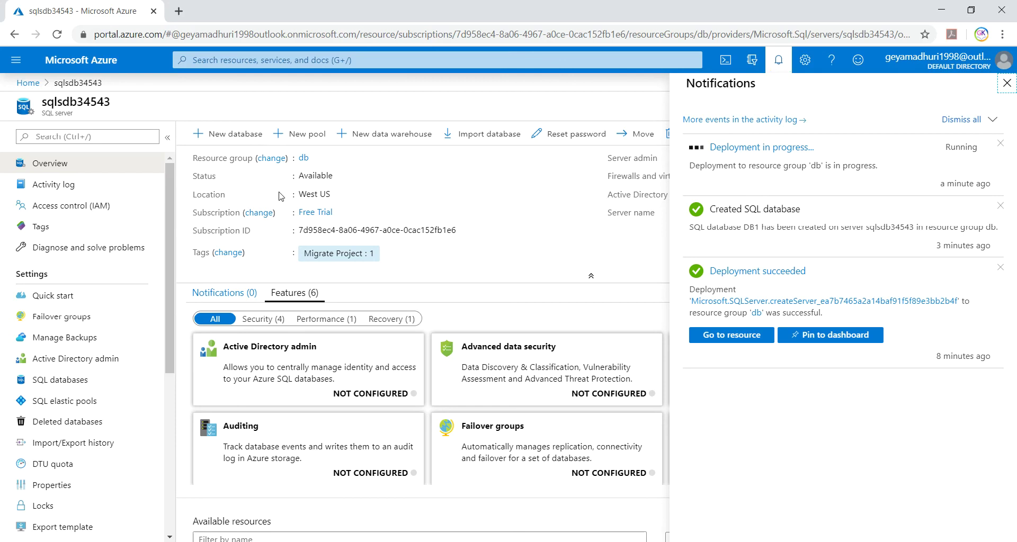
- Find DB1 via SQL databases search and open server sqlsdb34543's firewall settings
left_click(216, 59)
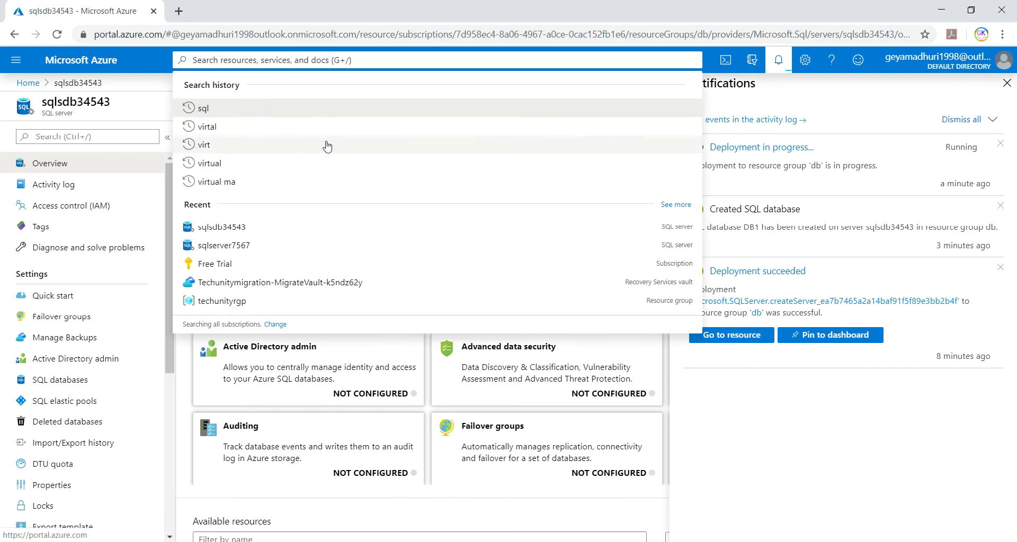
type("data")
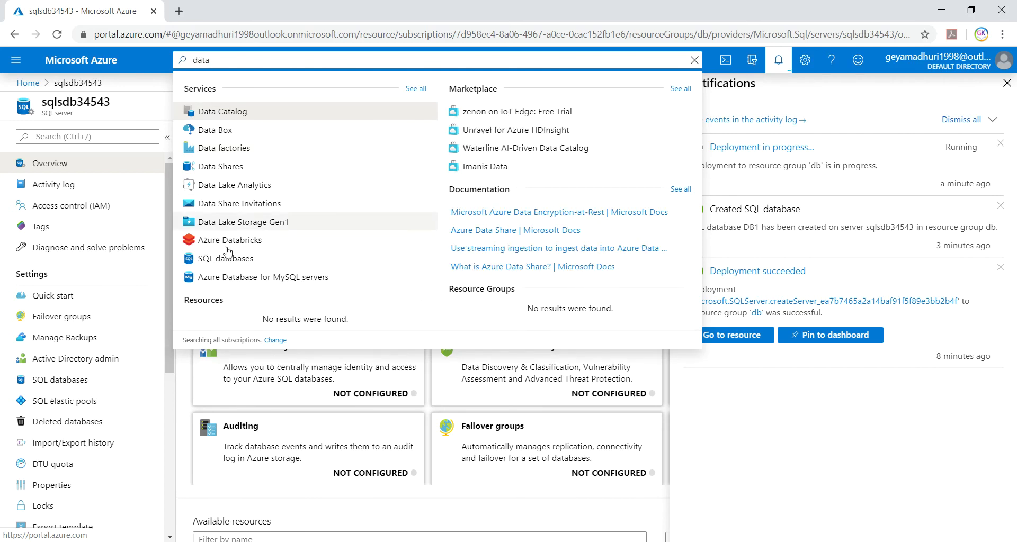
left_click(233, 261)
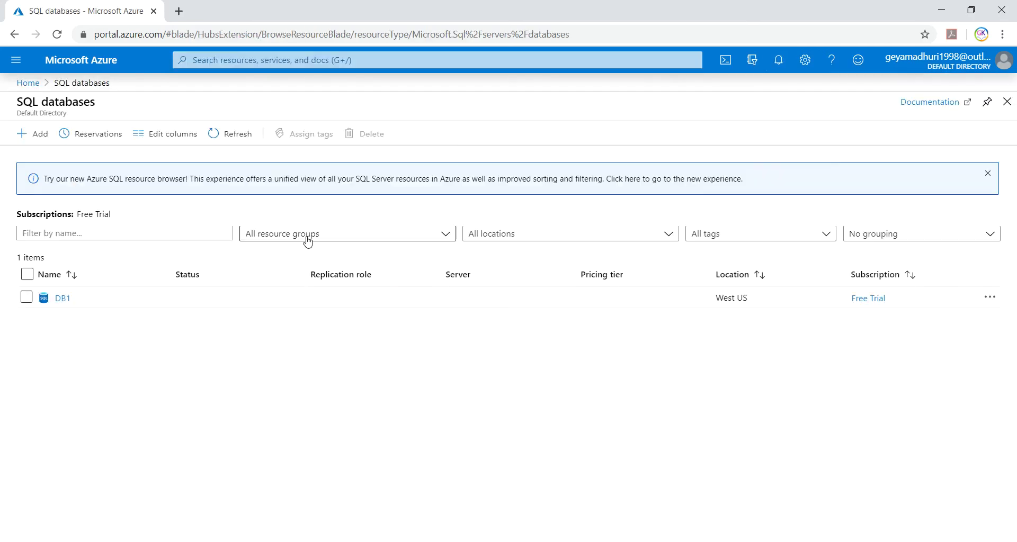
left_click(63, 300)
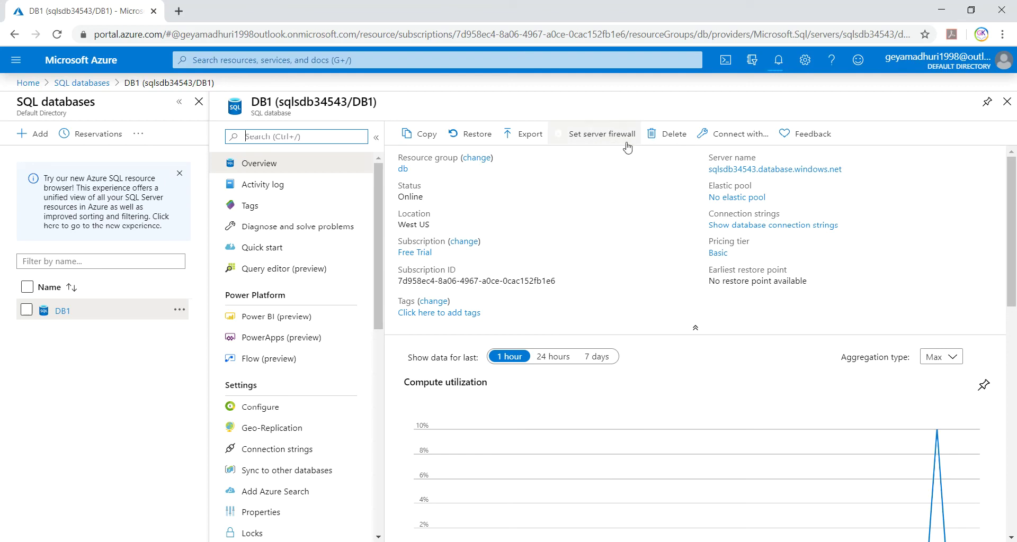
left_click(592, 136)
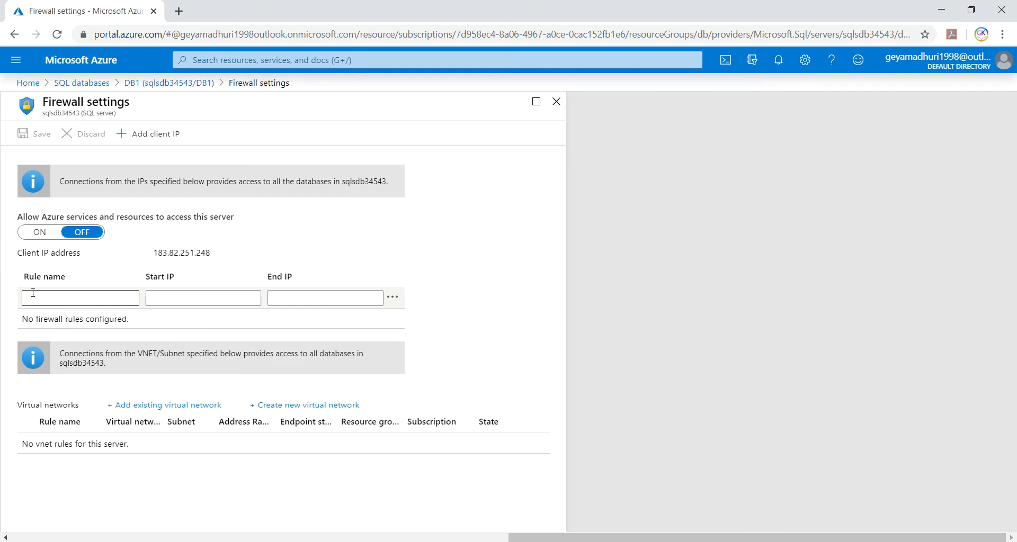
- Add a named firewall rule with start and end IP both 10.1.2.8
left_click(33, 297)
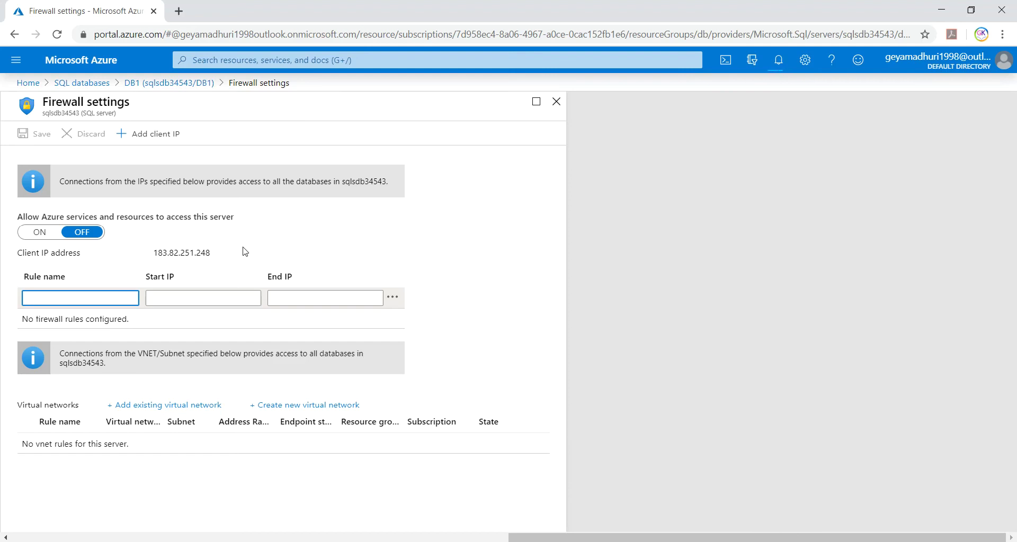
type("give any name")
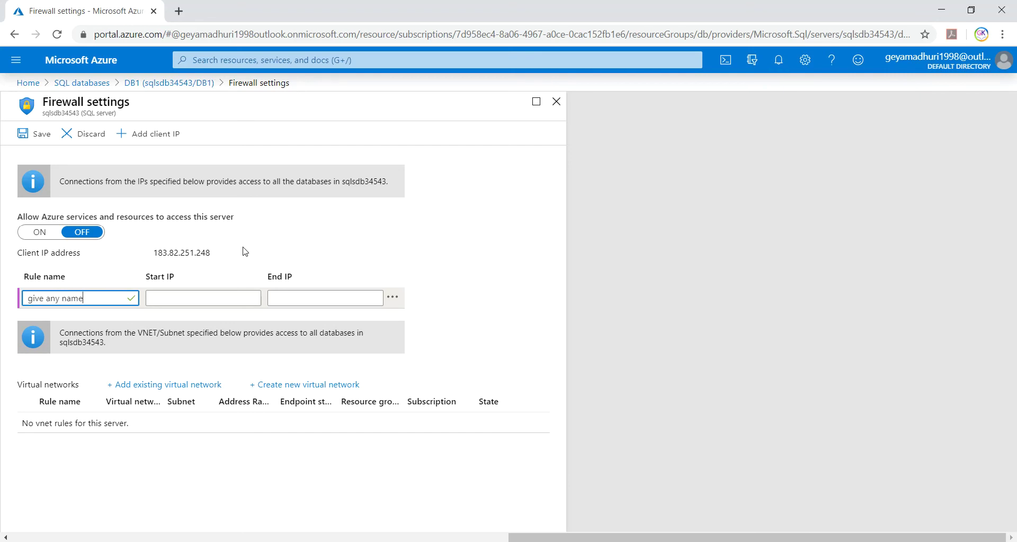
key("BackSpace")
key("BackSpace")
key("BackSpace")
key("BackSpace")
key("BackSpace")
key("BackSpace")
key("BackSpace")
key("BackSpace")
key("BackSpace")
key("BackSpace")
key("BackSpace")
key("BackSpace")
key("BackSpace")
type("rama")
key("Tab")
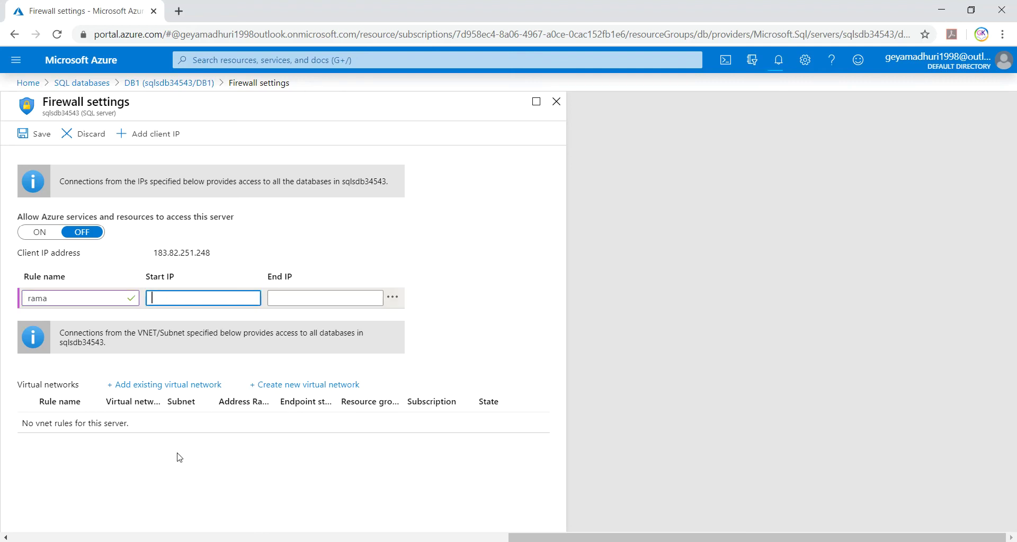
type("c")
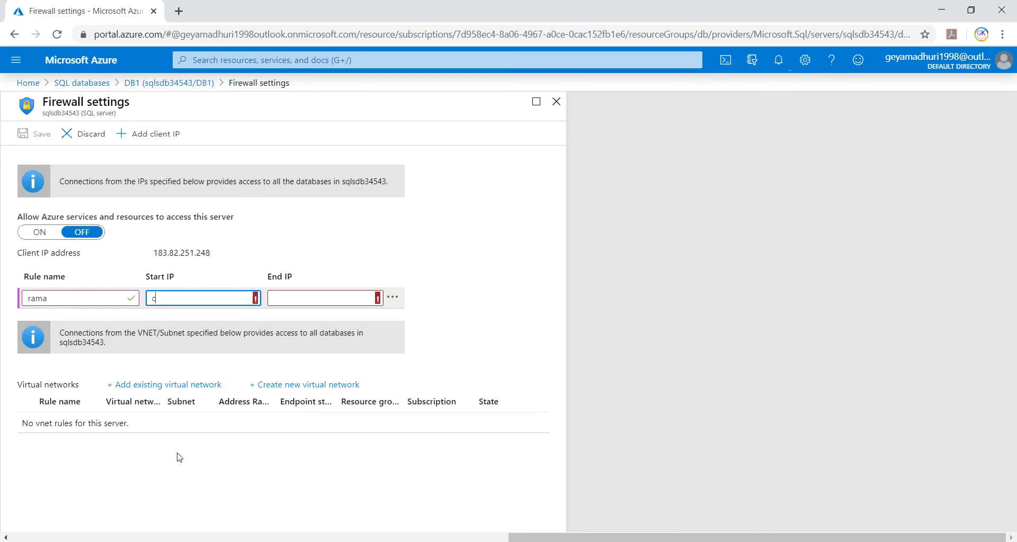
type("opy ip")
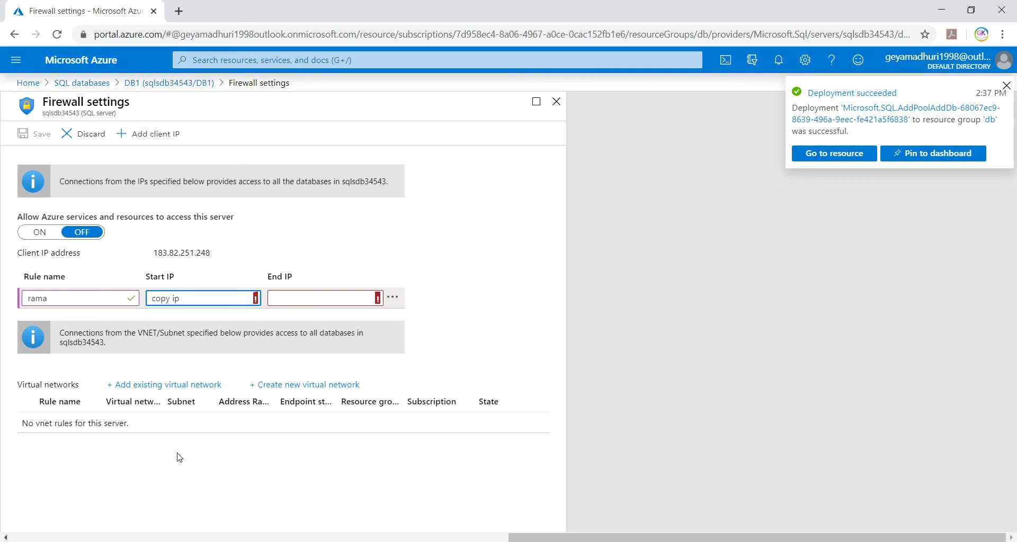
key("BackSpace")
key("BackSpace")
key("BackSpace")
key("BackSpace")
key("BackSpace")
key("BackSpace")
key("ctrl+v")
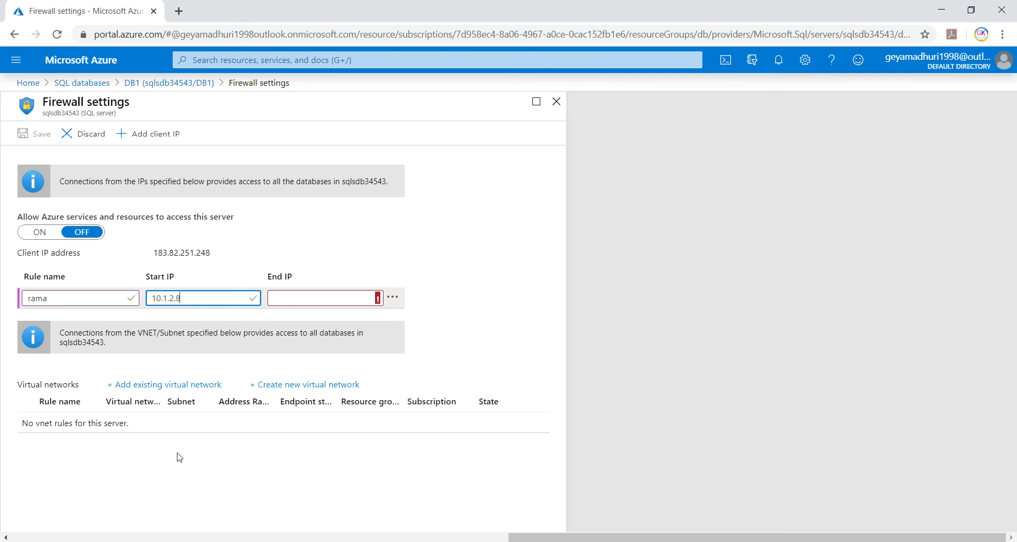
left_click(278, 298)
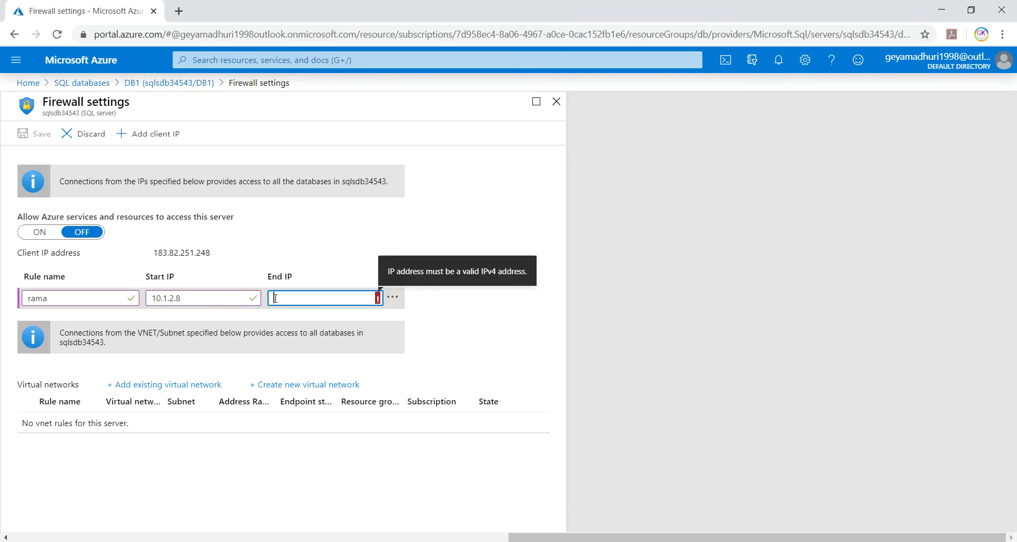
key("ctrl+v")
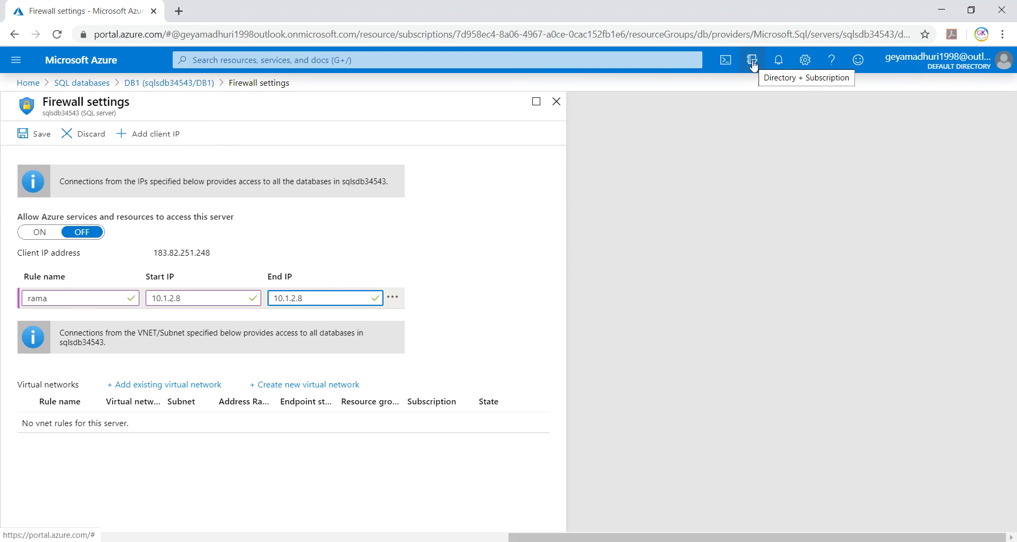
left_click(778, 59)
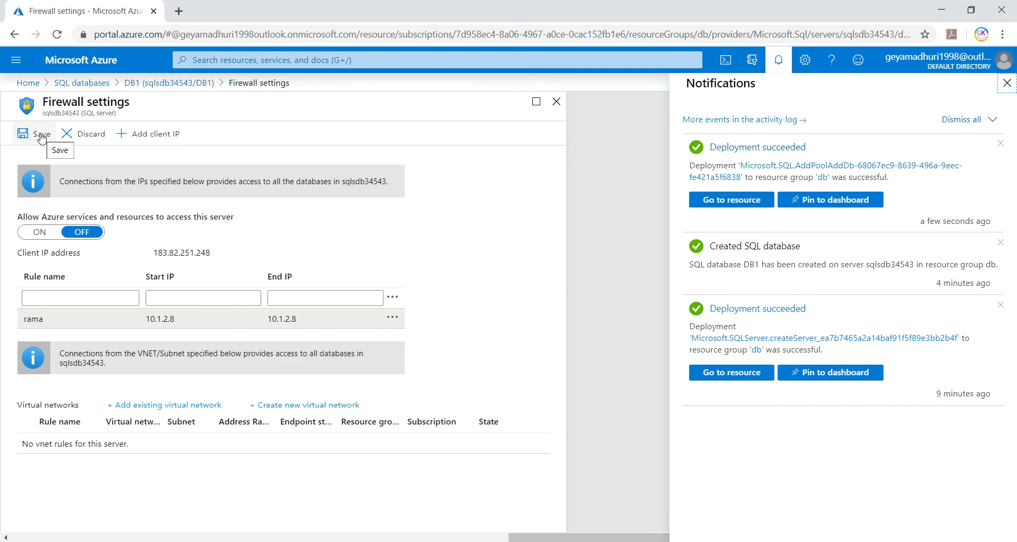
- Save the firewall rule, then go to the empty line below 10.1.2.8 in Notepad
left_click(41, 139)
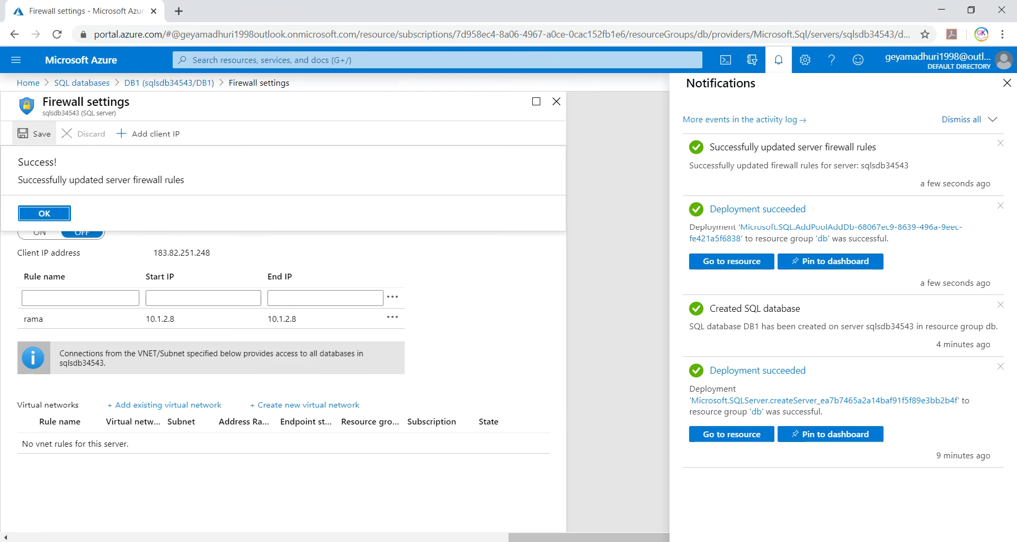
key("alt+Tab")
left_click(123, 315)
left_click_drag(111, 313, 2, 311)
left_click(19, 335)
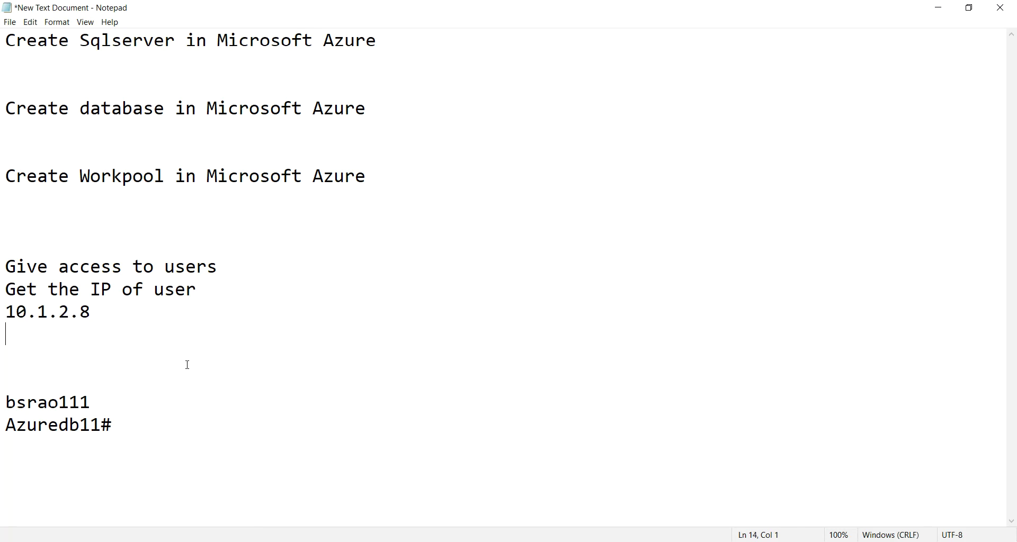
- Write 'provided access to the user' below the IP and check the firewall success notification
type("provided access to the user")
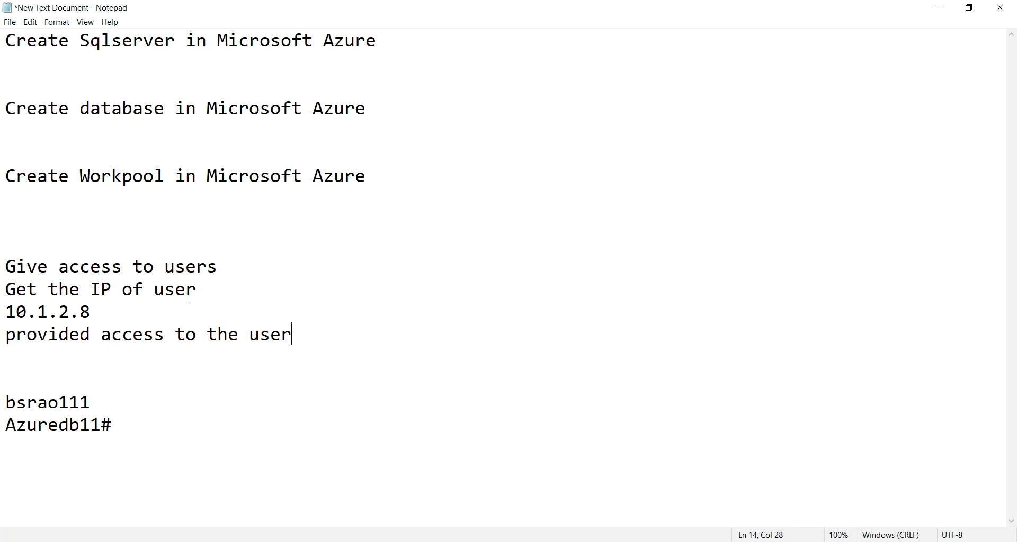
left_click_drag(317, 334, 2, 335)
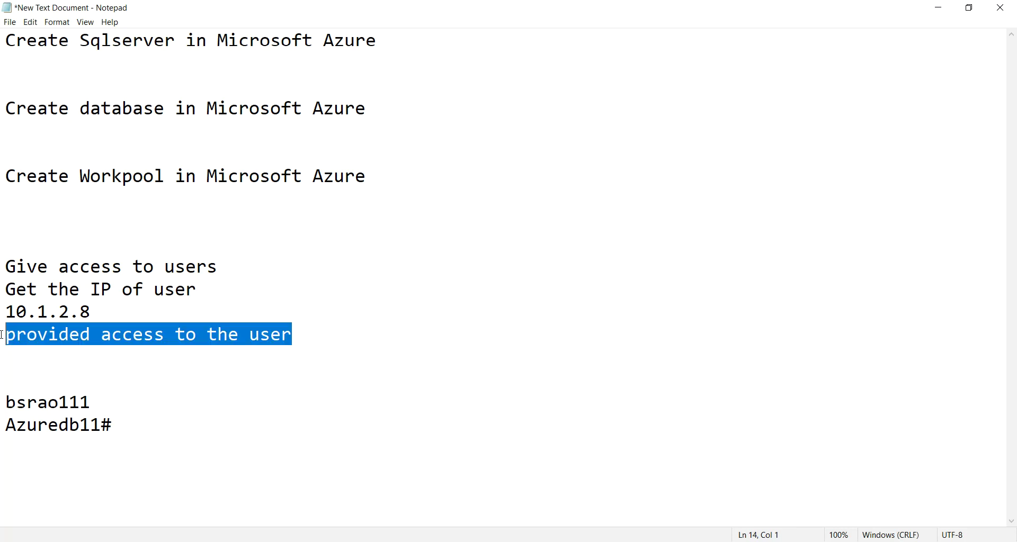
key("alt+Tab")
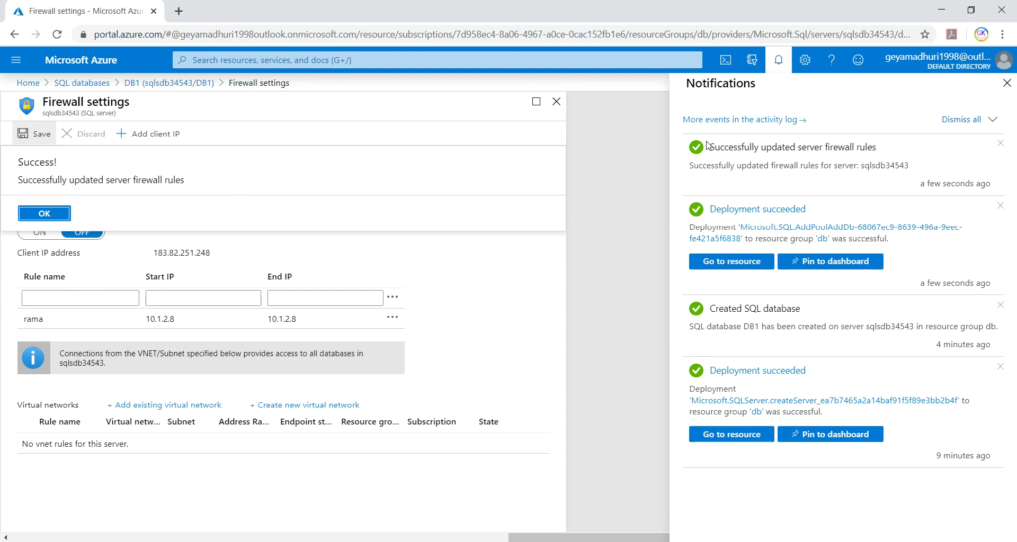
left_click_drag(710, 145, 904, 154)
left_click(645, 222)
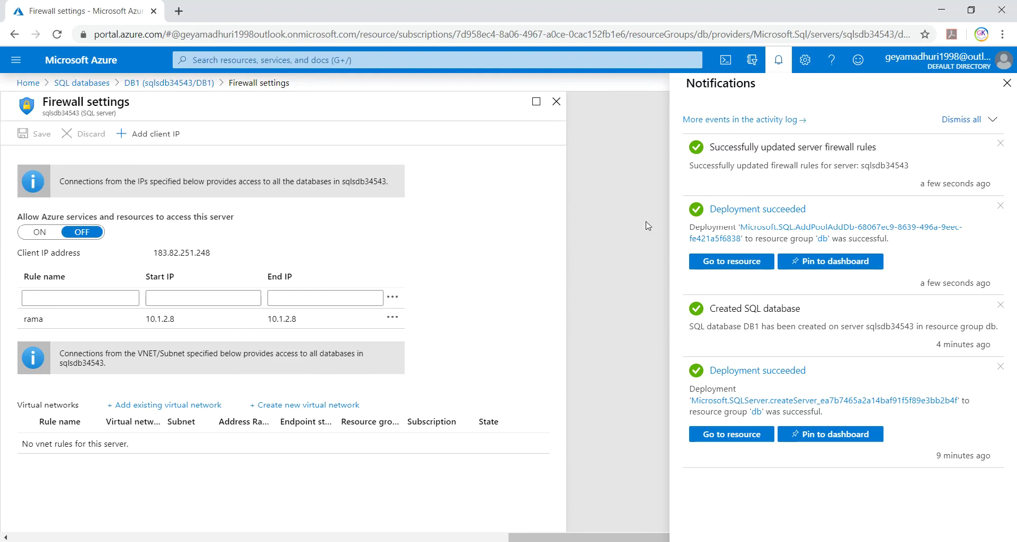
key("alt+Tab")
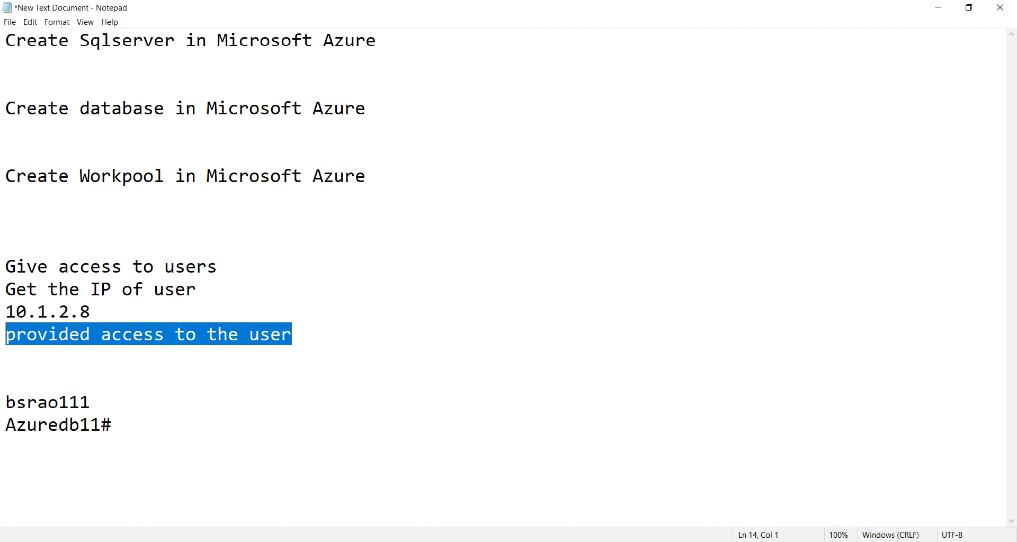
- Delete all the notes below the first line
left_click(313, 343)
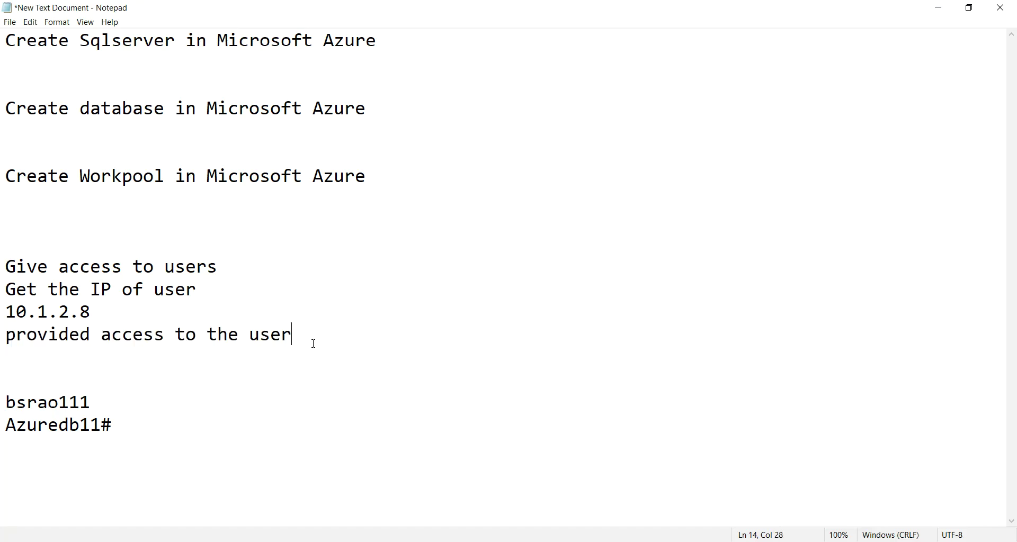
left_click_drag(92, 321, 6, 63)
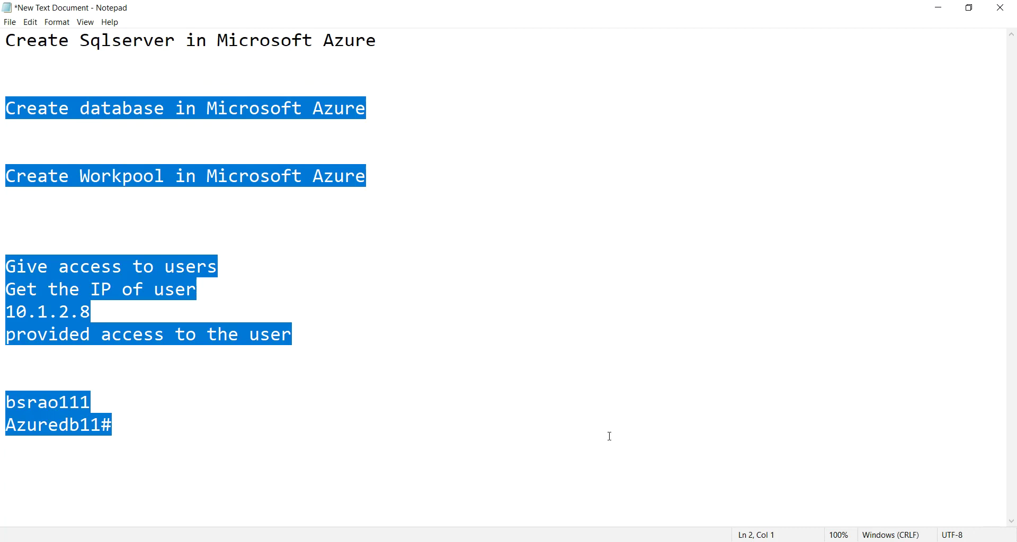
key("Delete")
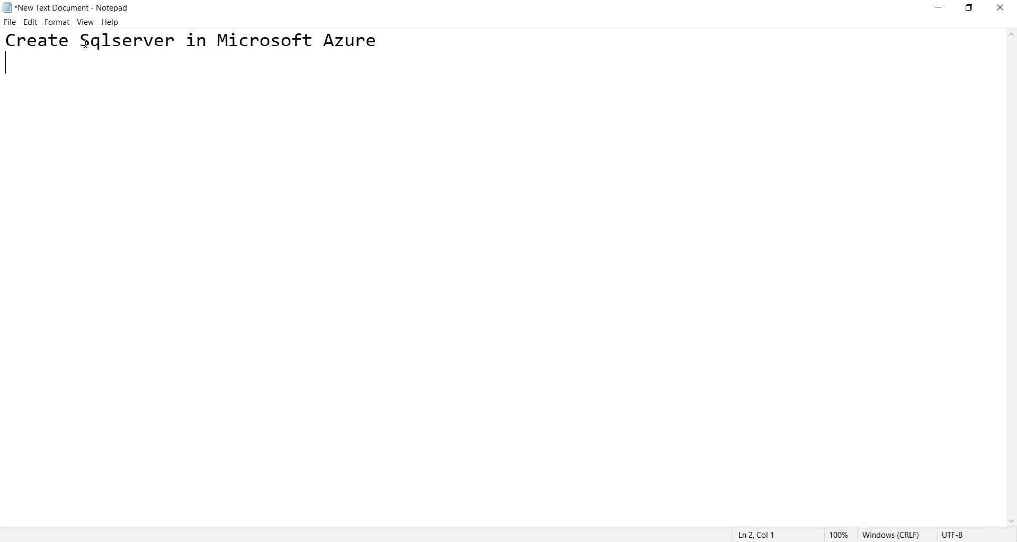
- Change the remaining line to 'Delete Sqlserver in Microsoft Azure'
left_click_drag(70, 40, 2, 41)
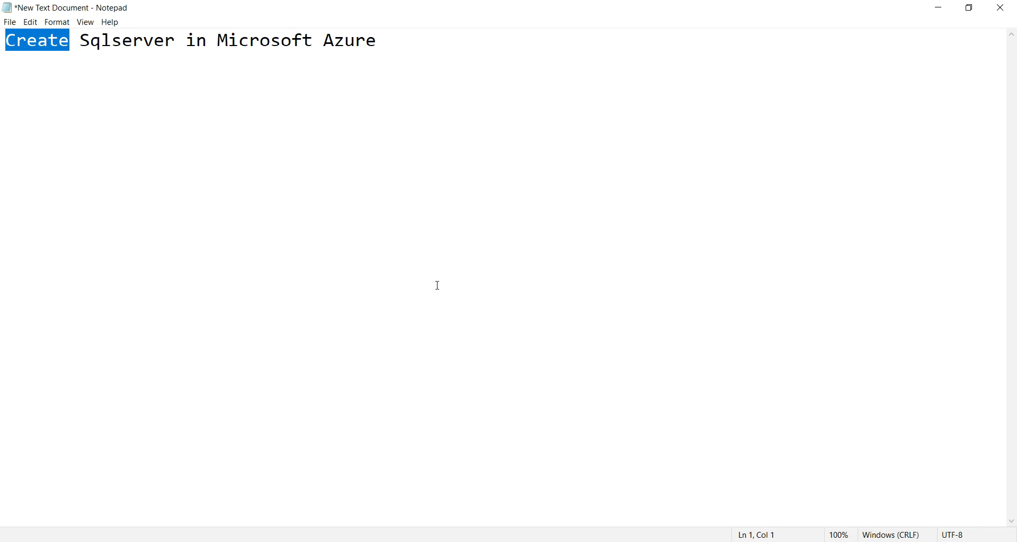
type("Det")
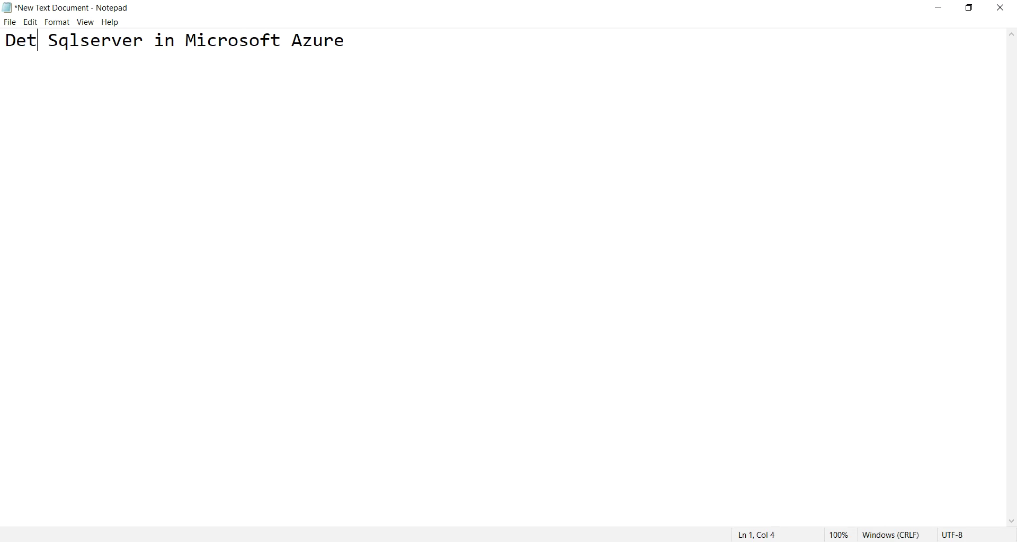
key("BackSpace")
type("lete")
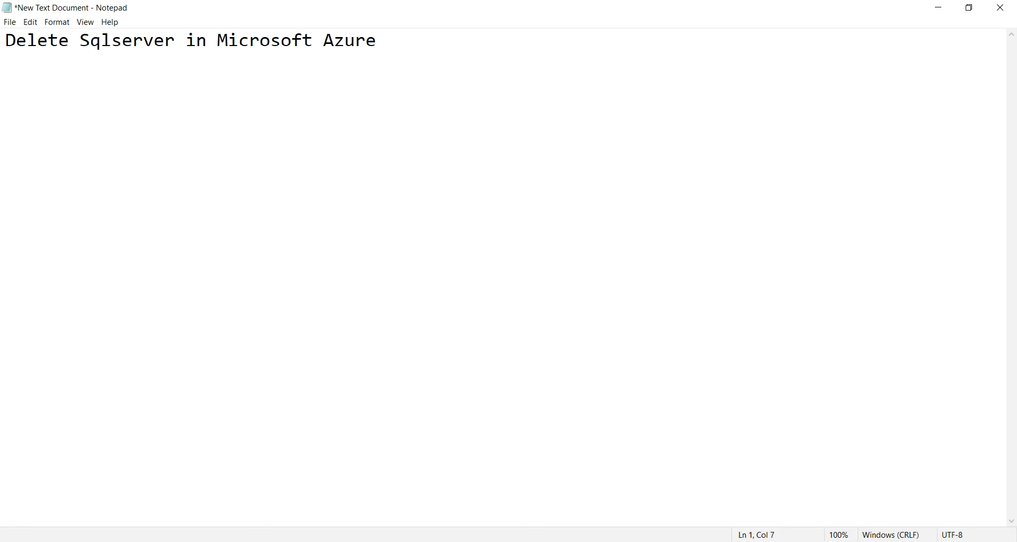
key("End")
key("Return")
key("shift+Up")
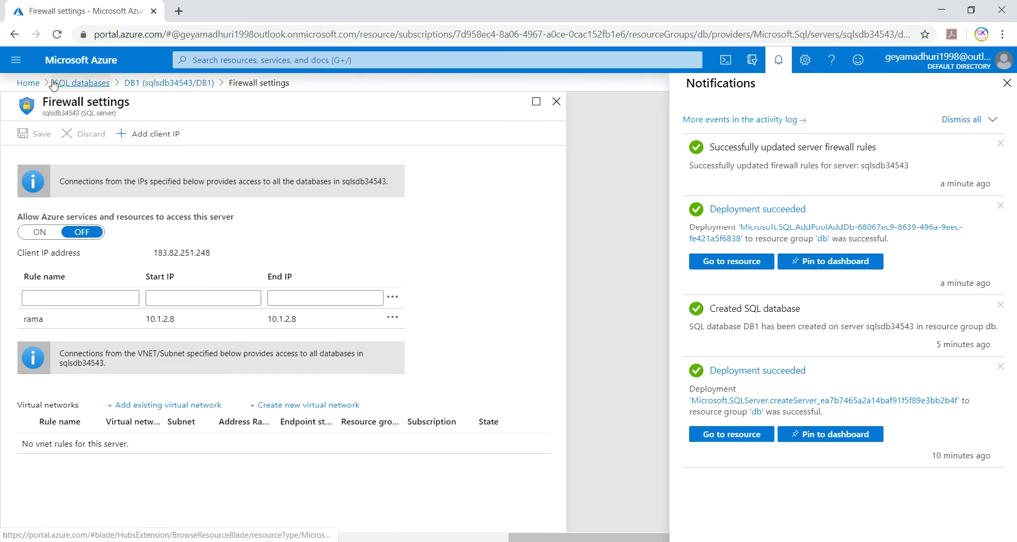
- From All resources, select server sqlsdb34543, elastic pool pool1 and database DB1, and choose Delete
left_click(28, 83)
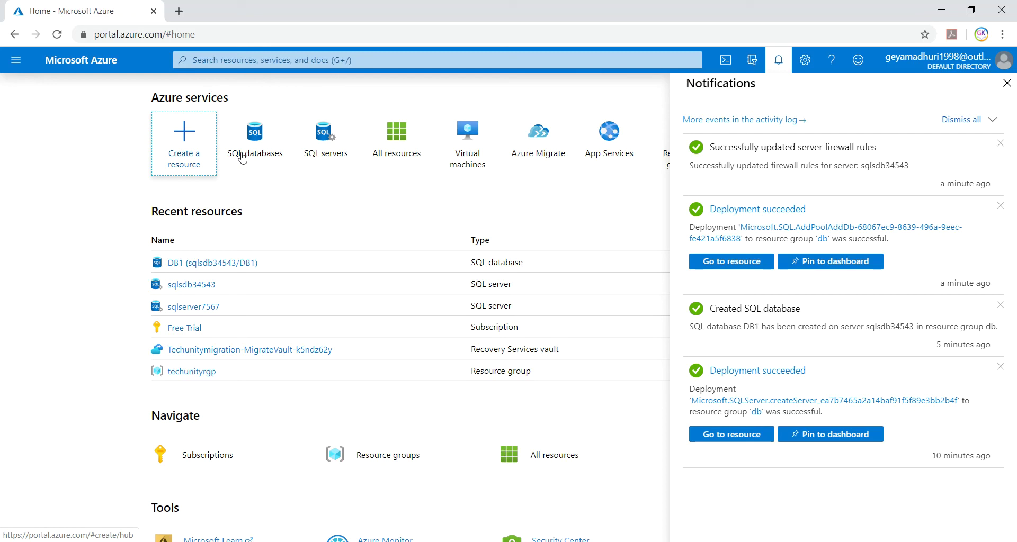
left_click(394, 135)
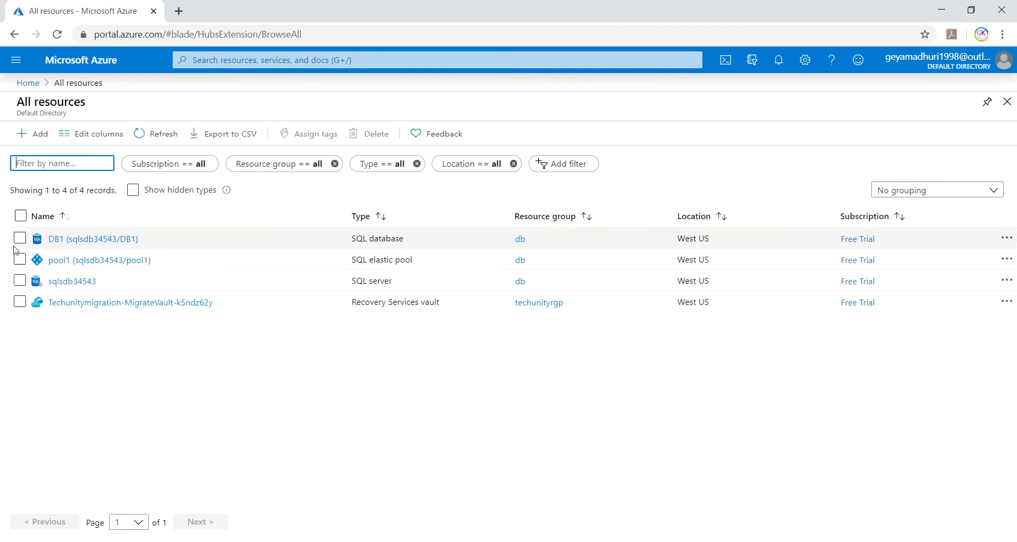
left_click(21, 280)
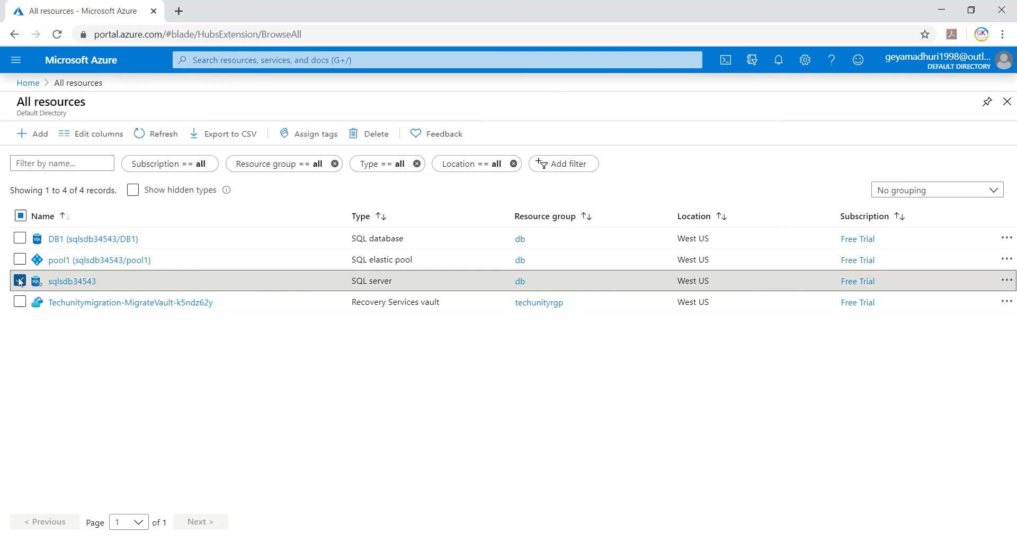
left_click(20, 260)
left_click(20, 238)
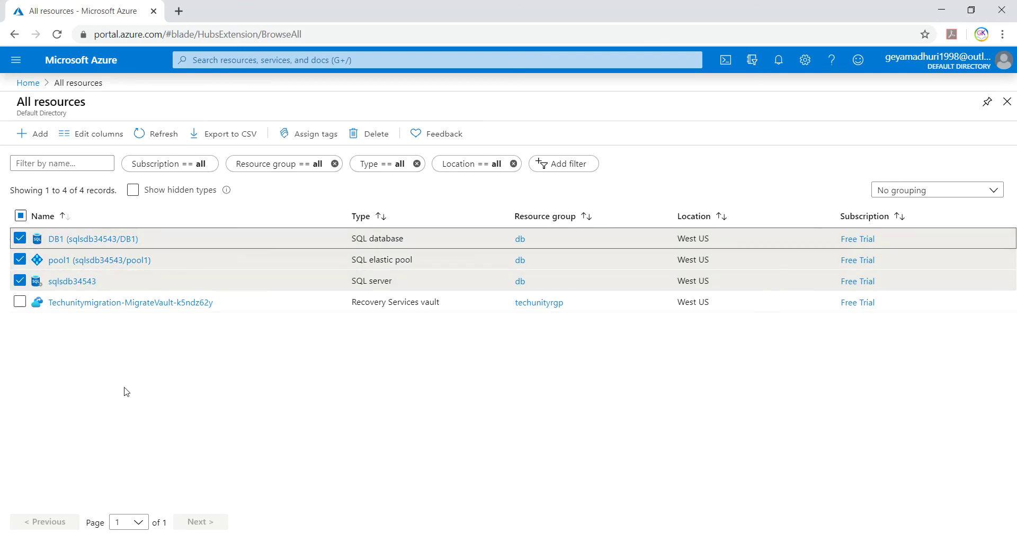
left_click(380, 136)
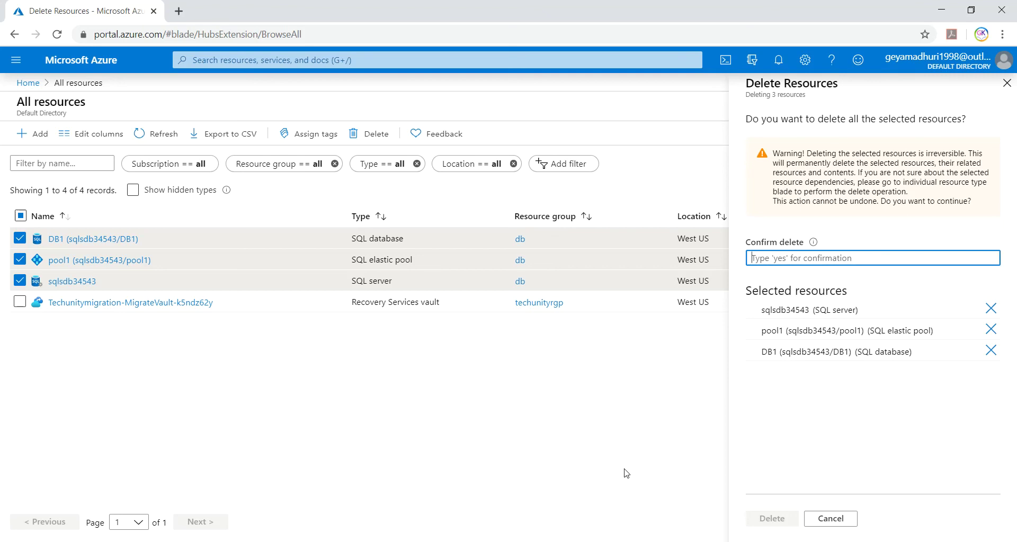
- Enter 'yes' in the confirmation box and confirm deleting the three resources
type("yes")
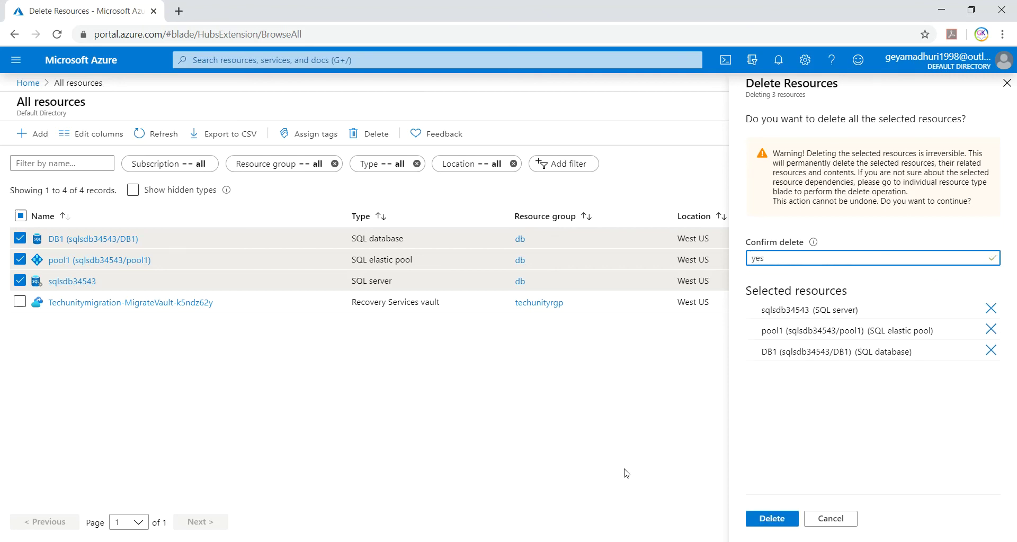
left_click(773, 520)
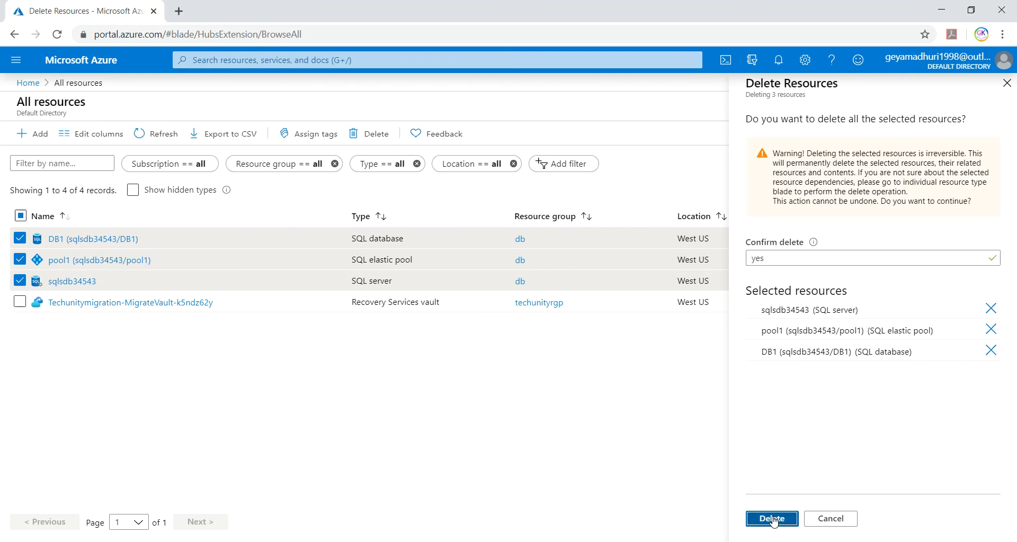
- Check the notifications until the delete reports Succeeded: 3, Failed: 0
left_click(777, 62)
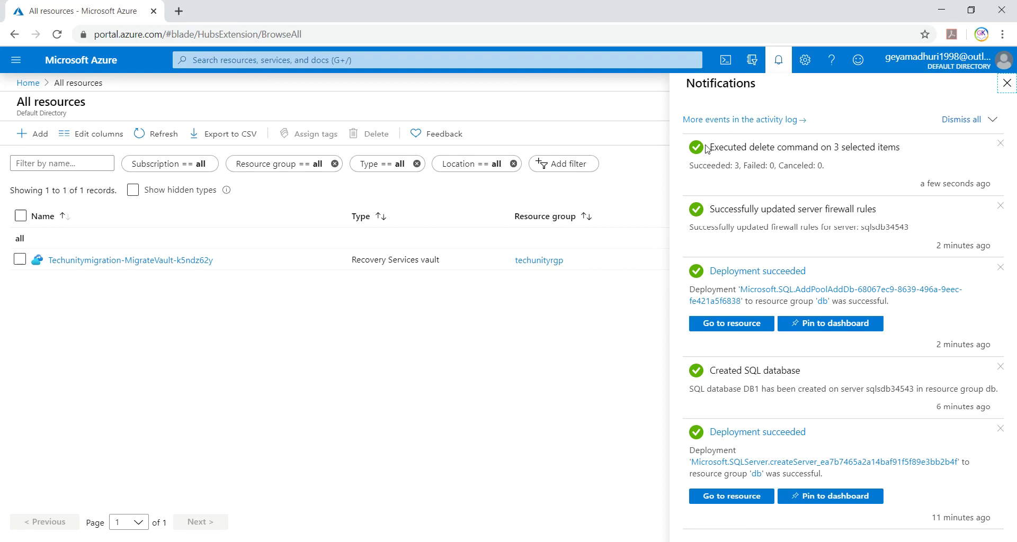
left_click_drag(708, 148, 934, 144)
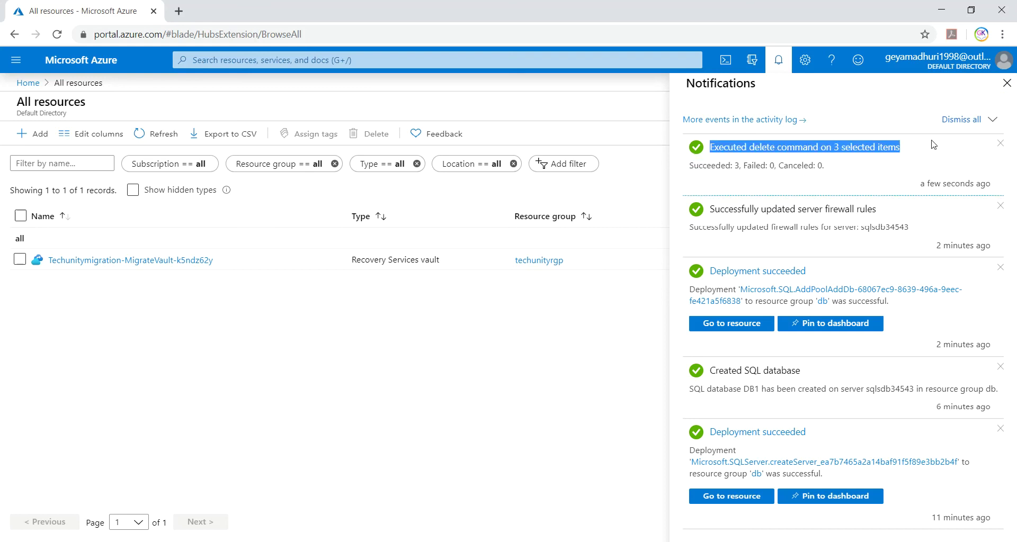